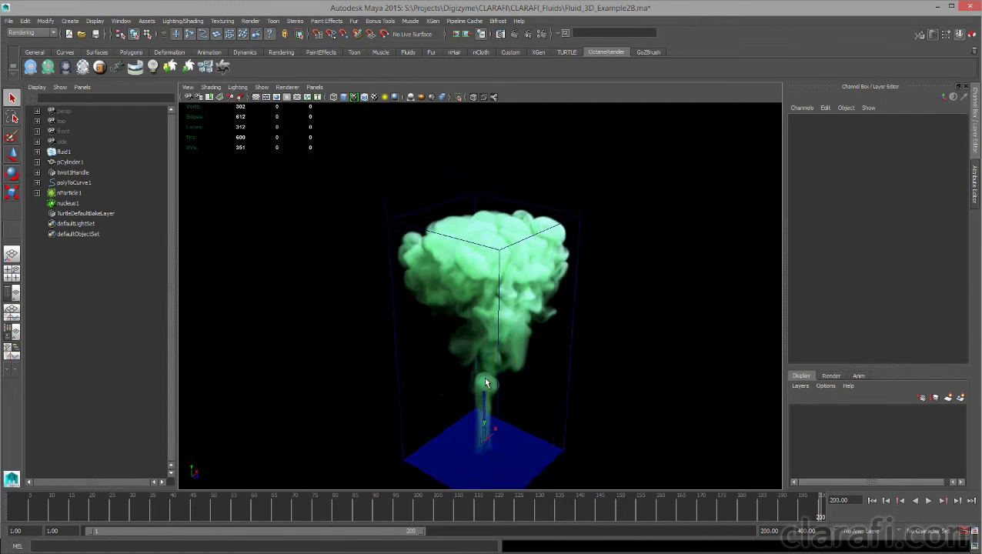
Select the fluid1 container, show its attributes and play the smoke simulation from frame one
left_click_drag(515, 447, 804, 184)
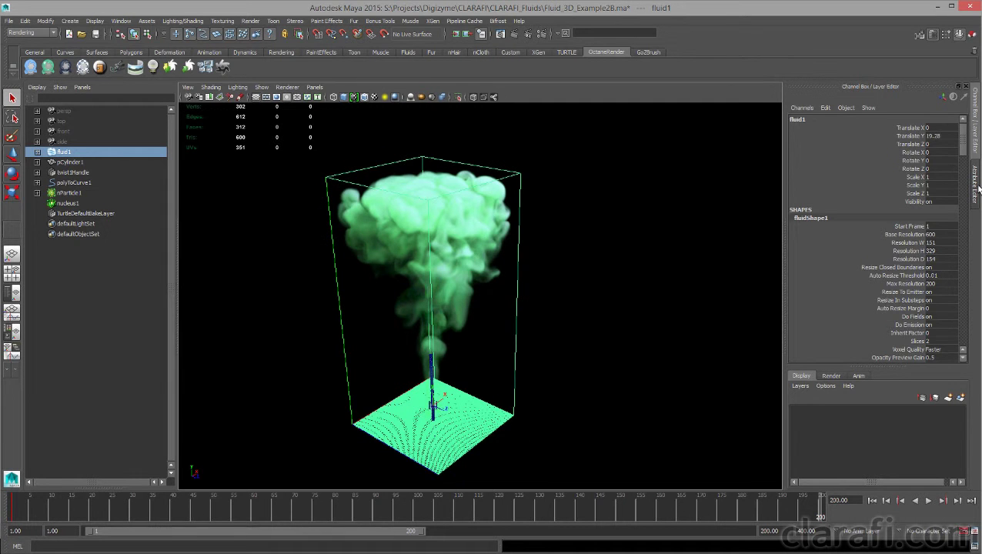
left_click(976, 188)
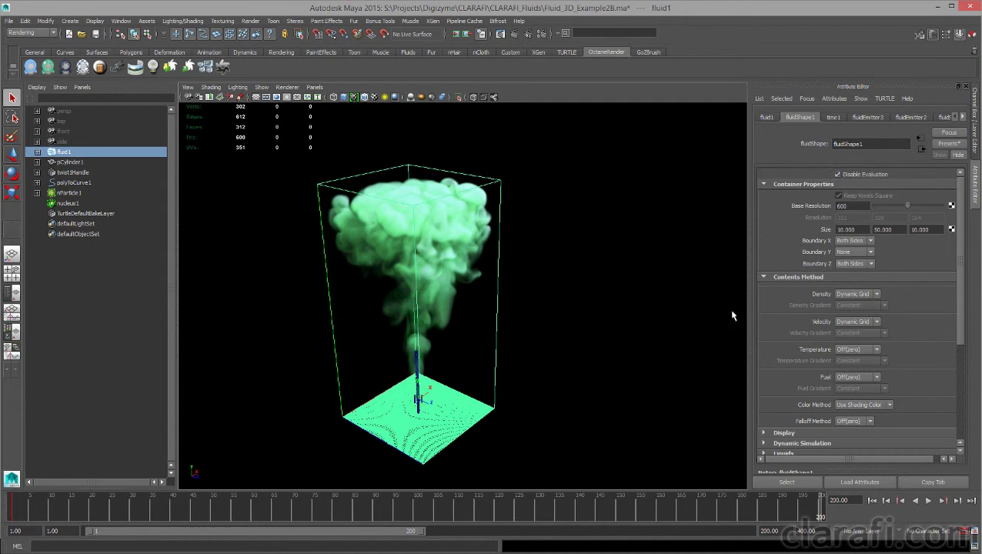
left_click_drag(600, 317, 635, 307, "alt")
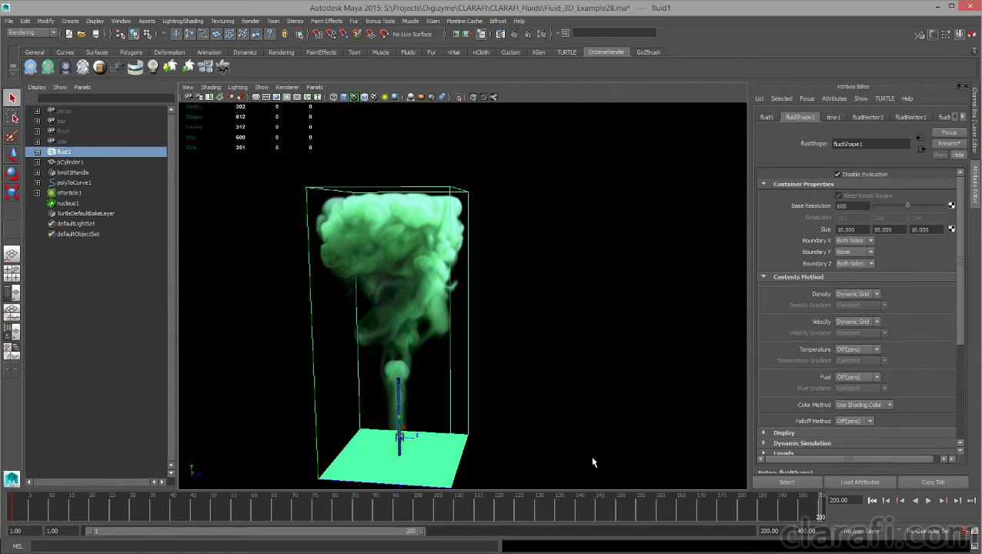
key("alt+shift+v")
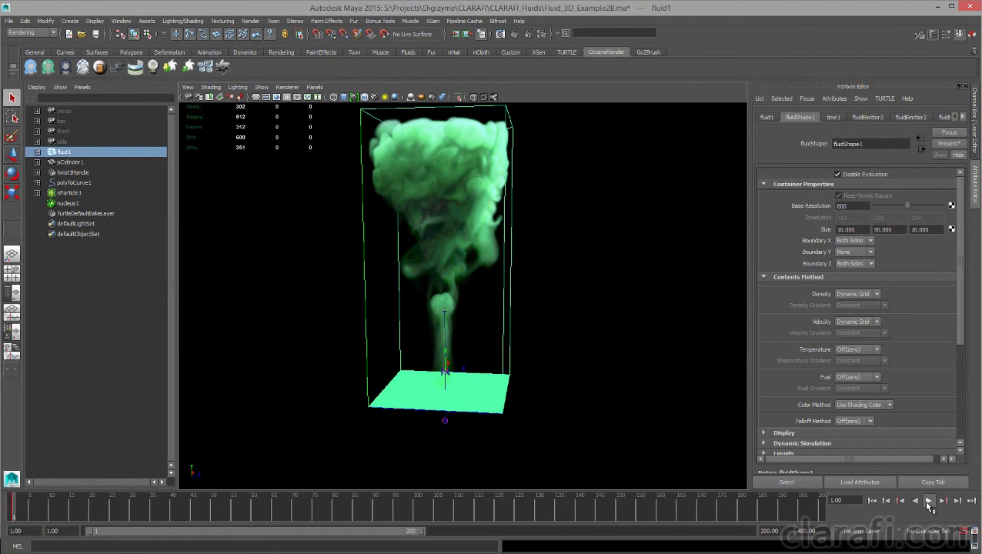
left_click(928, 501)
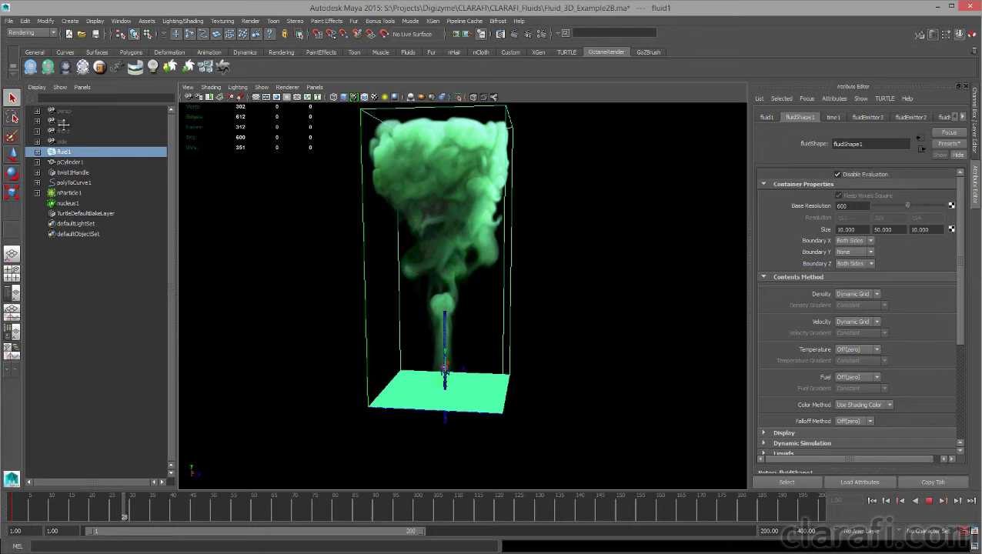
Stop playback, reselect fluid1 and hide it with Ctrl+H
left_click(62, 142)
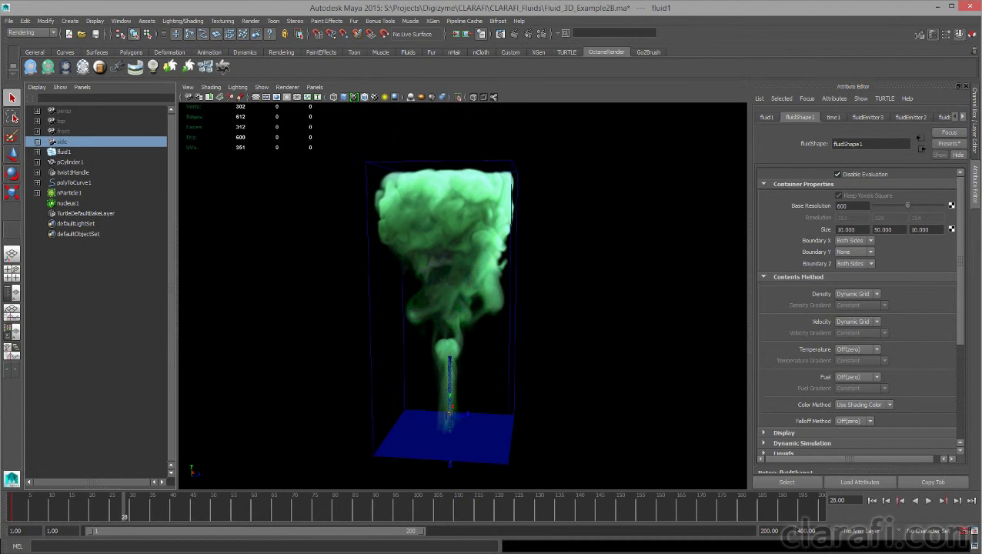
left_click(64, 152)
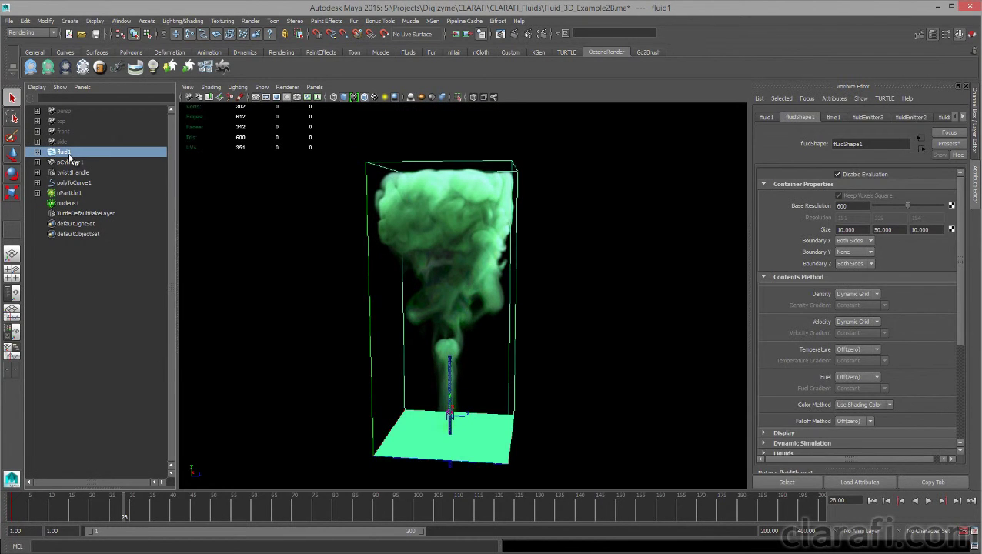
key("ctrl+h")
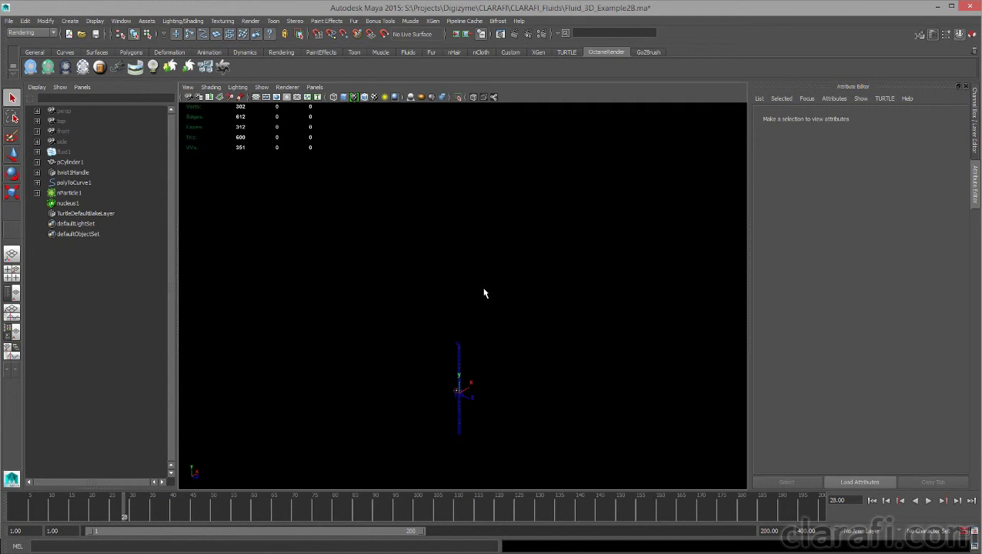
Switch the viewport background to a gradient
mouse_move(635, 397)
left_mouse_down("alt")
mouse_move(524, 270)
mouse_move(519, 282)
left_mouse_up("alt")
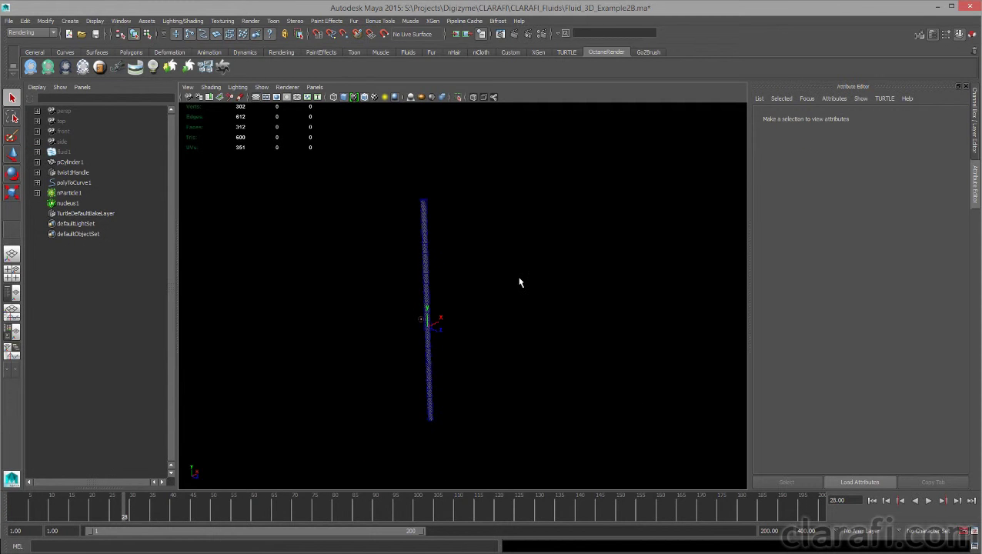
key("alt+b")
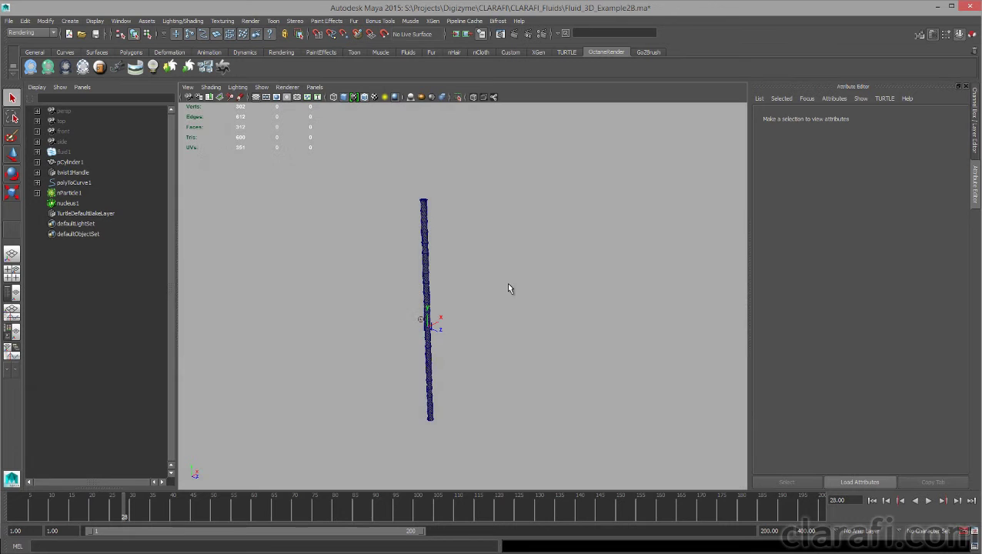
key("alt+b")
mouse_move(480, 320)
left_mouse_down("alt")
mouse_move(517, 248)
mouse_move(518, 274)
left_mouse_up("alt")
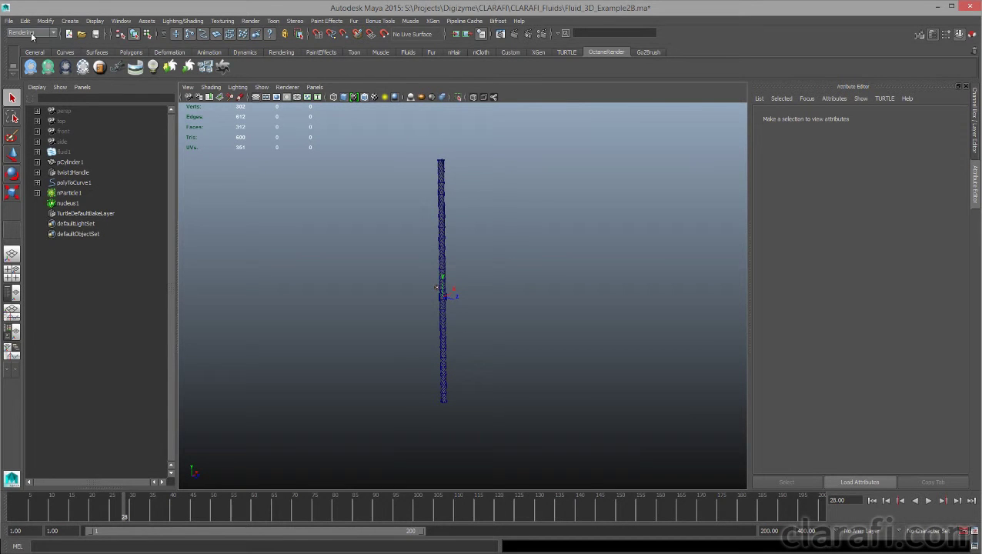
Switch to the Dynamics menu set, create a 2D fluid container and test-play it
left_click(31, 33)
left_click(30, 64)
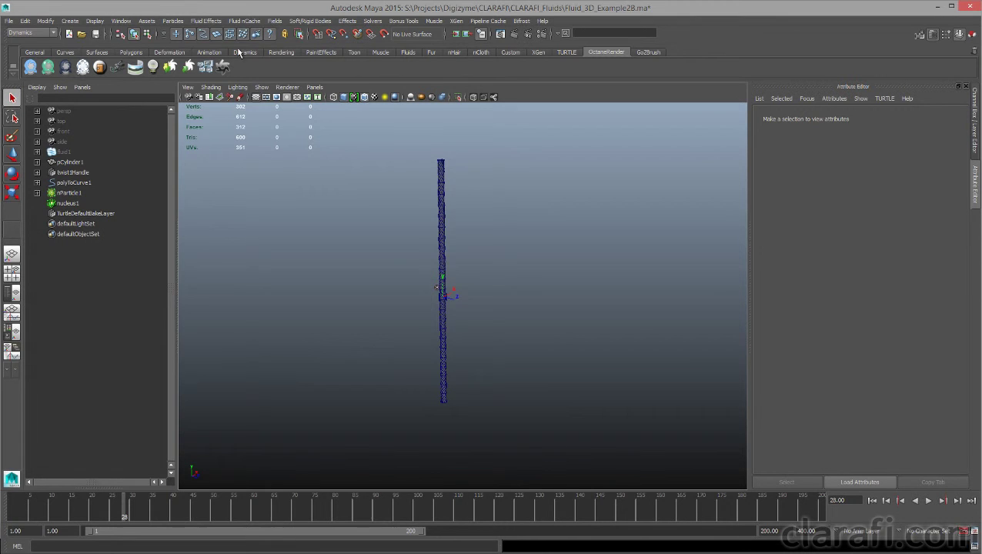
left_click(205, 22)
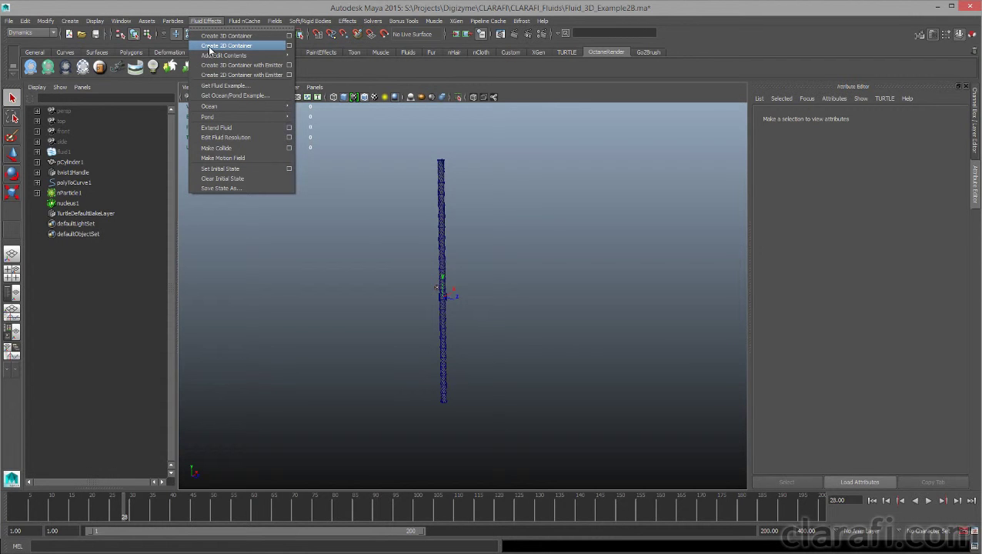
left_click(208, 46)
mouse_move(435, 301)
left_mouse_down("alt")
mouse_move(339, 304)
mouse_move(286, 278)
mouse_move(412, 329)
mouse_move(456, 310)
mouse_move(538, 333)
mouse_move(546, 350)
mouse_move(504, 361)
mouse_move(550, 355)
mouse_move(480, 339)
mouse_move(496, 330)
mouse_move(539, 339)
left_mouse_up("alt")
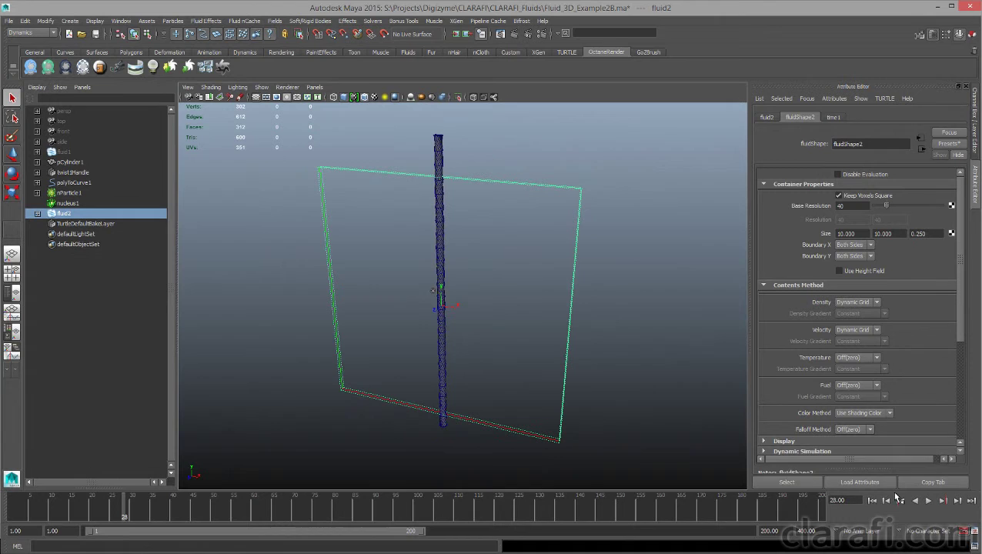
left_click(928, 500)
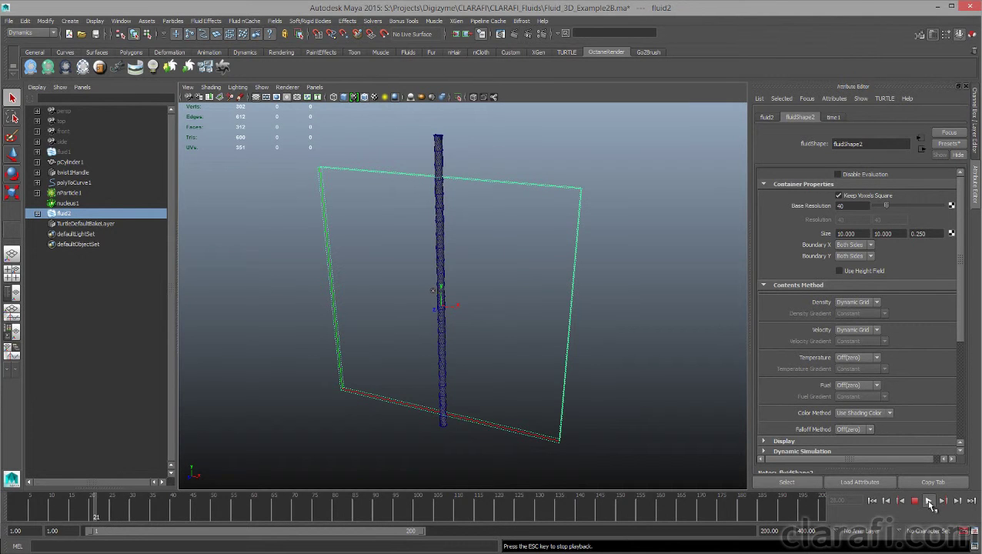
left_click(871, 500)
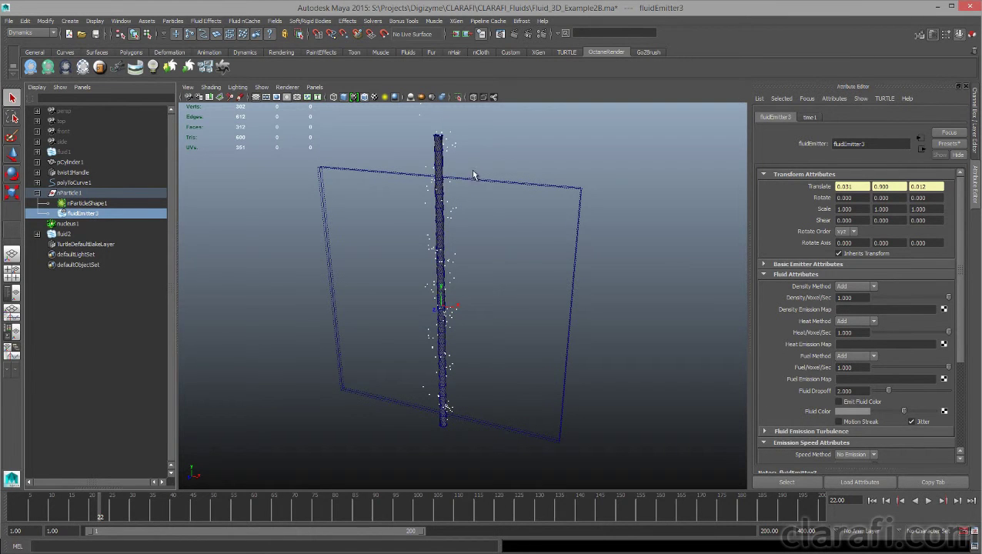
Connect nParticleEmitter to fluid2 as an emitter in the Dynamic Relationships editor
left_click(60, 234)
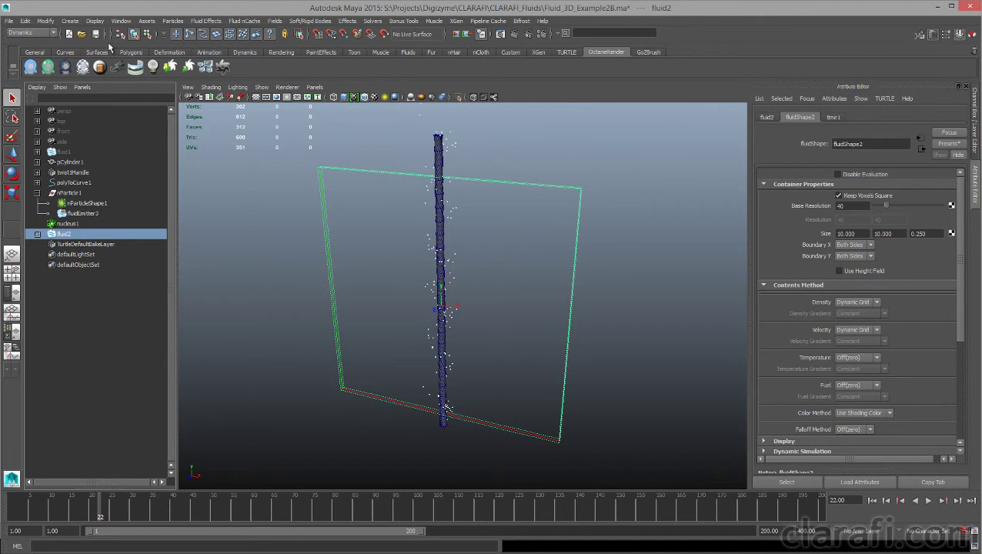
left_click(121, 21)
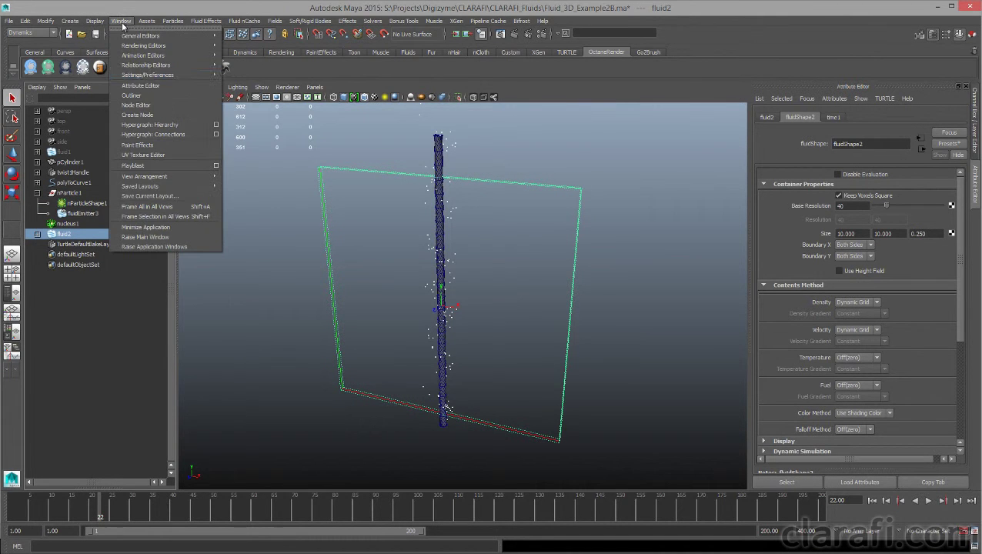
mouse_move(146, 64)
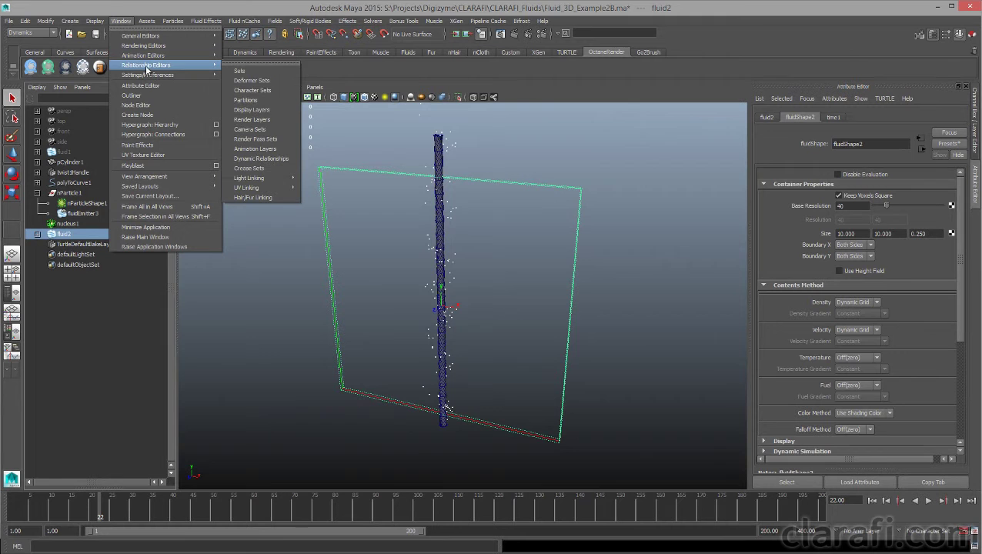
left_click(262, 159)
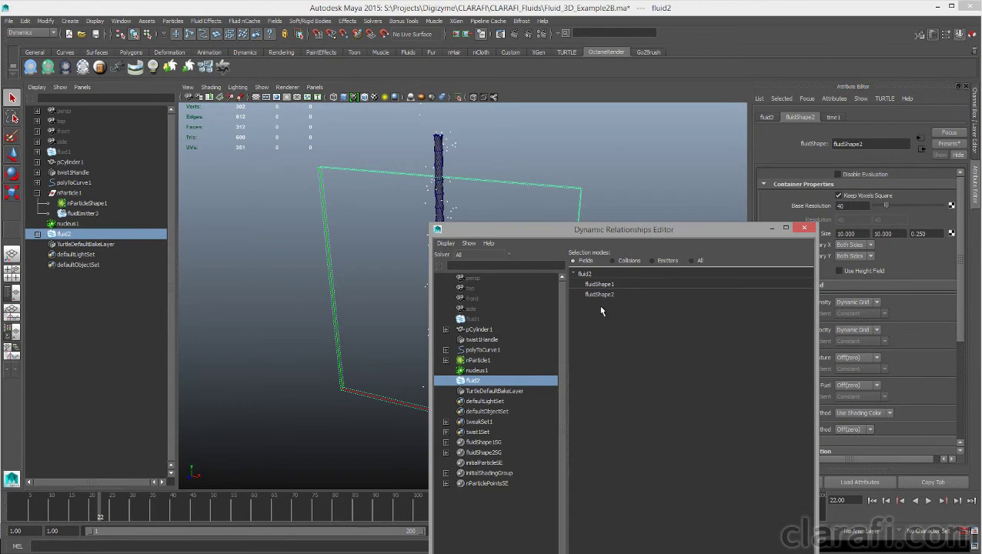
left_click_drag(629, 232, 433, 125)
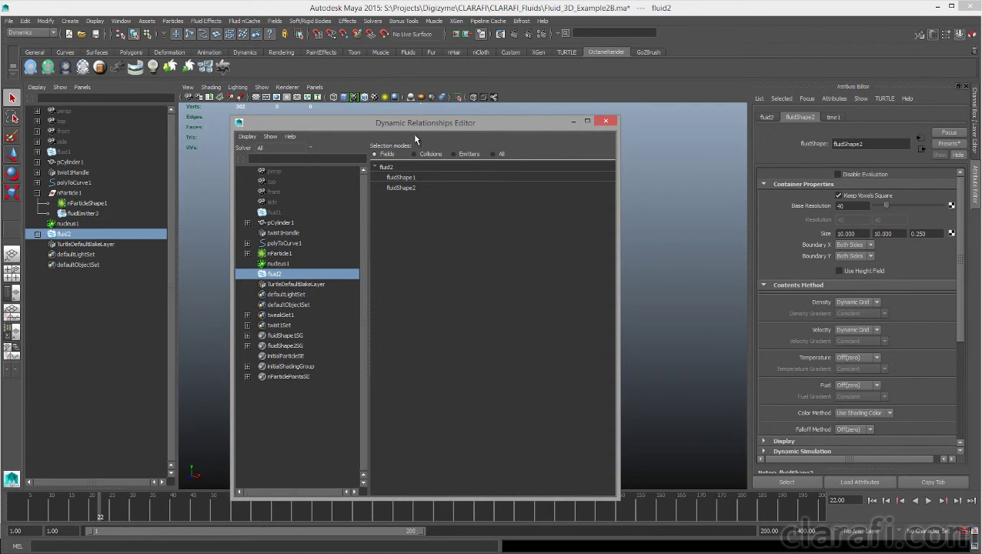
left_click(454, 154)
left_click(429, 198)
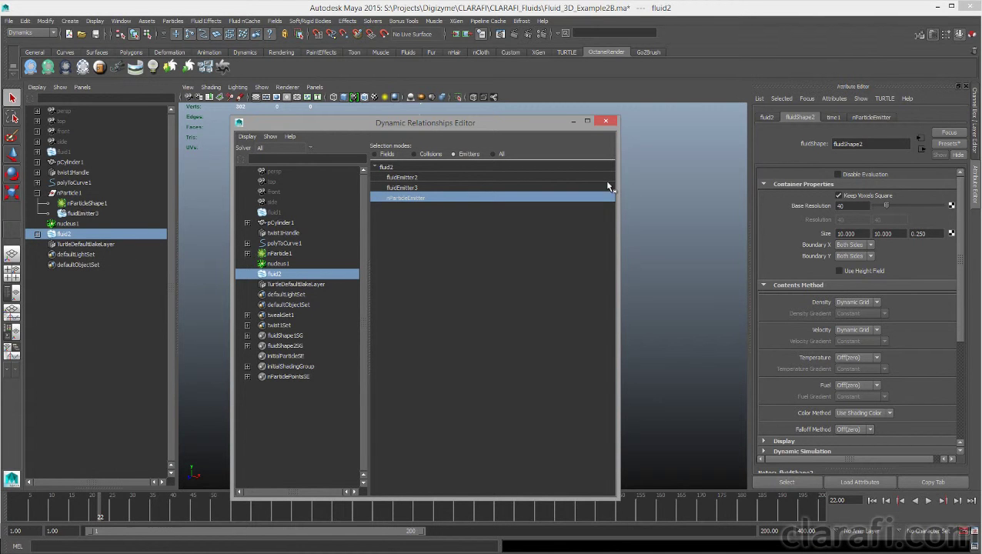
Close the relationships editor and rename the fluid emitter under nParticle1 to emitFromParticles
left_click(606, 121)
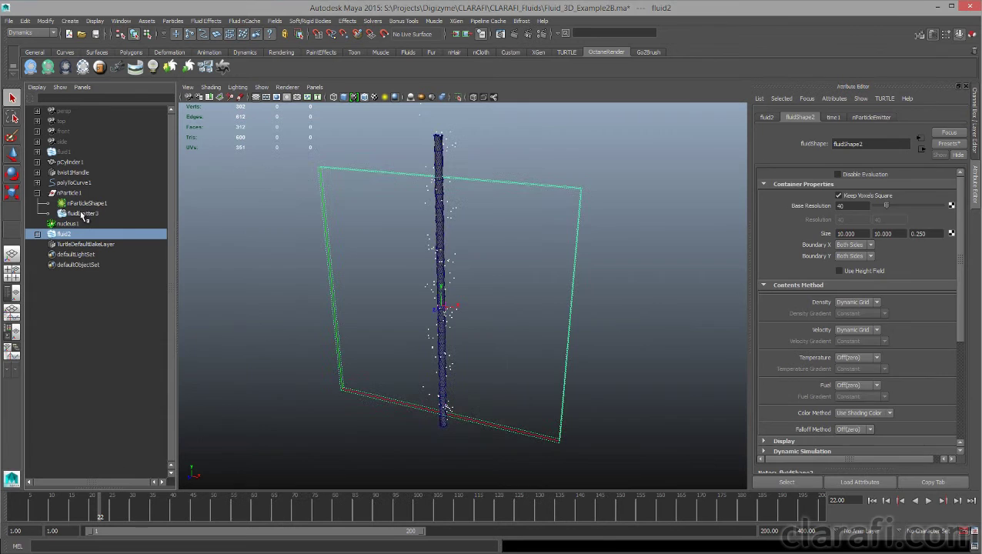
left_click(81, 213)
double_click(83, 213)
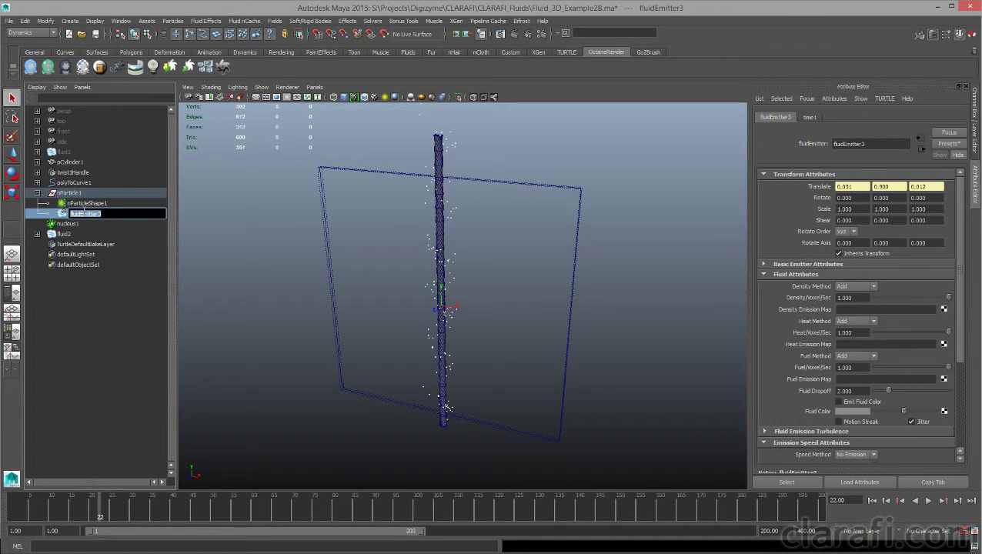
type("emitFromnParticles")
key("Return")
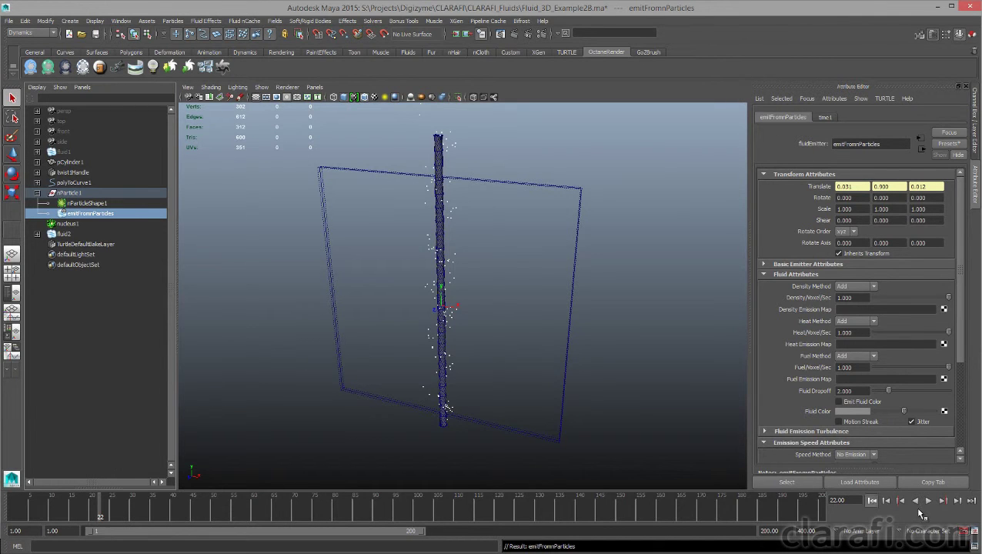
Replay the simulation from the start, then select fluid2
left_click(871, 500)
left_click(928, 500)
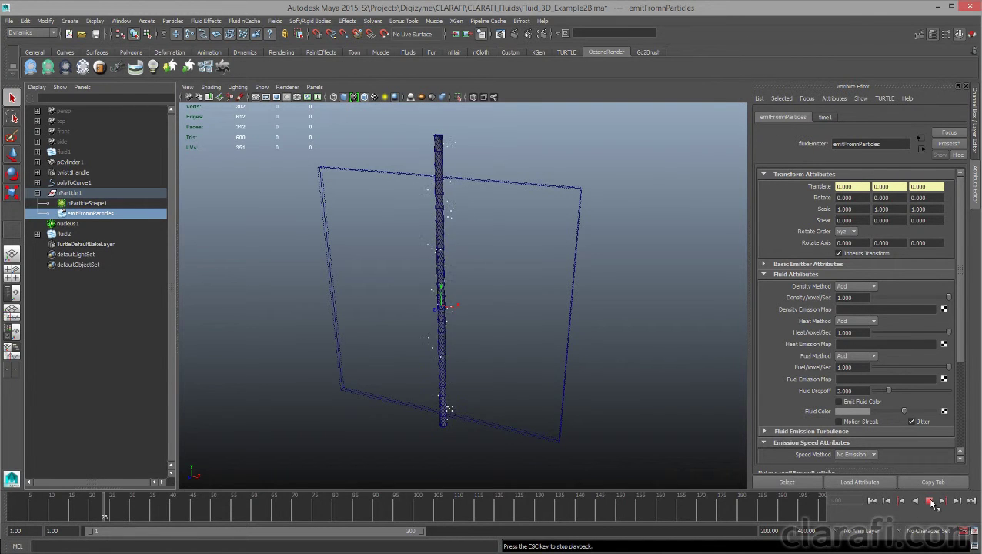
mouse_move(596, 371)
left_mouse_down("alt")
mouse_move(423, 324)
mouse_move(845, 454)
left_mouse_up("alt")
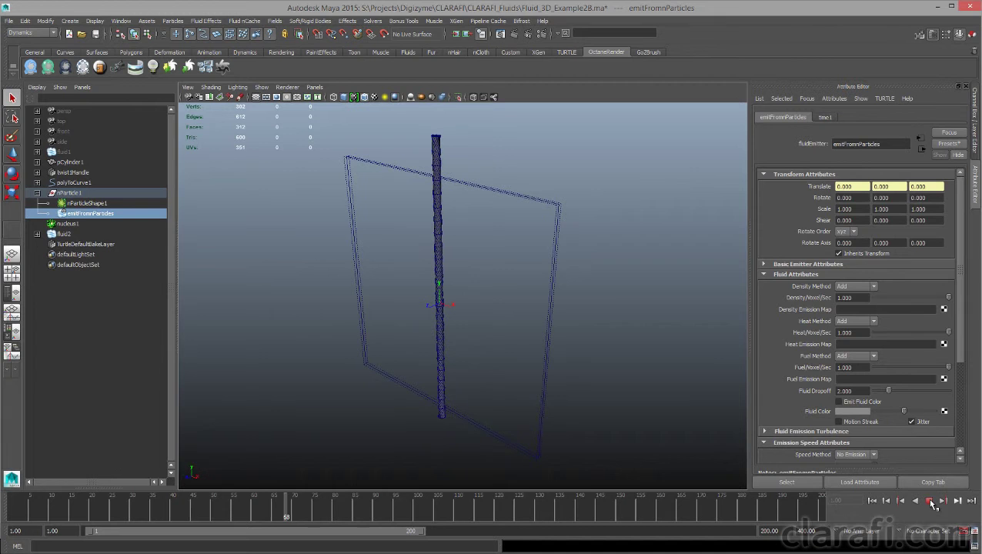
left_click(928, 500)
left_click(64, 234)
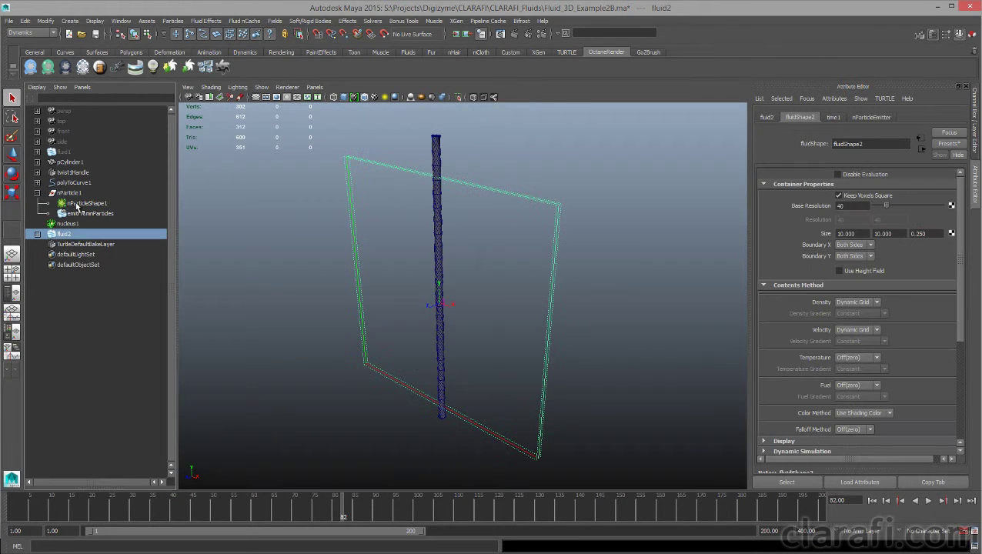
Link fluid2 to emitFromParticles instead of nParticleEmitter, then replay the simulation
left_click(122, 21)
mouse_move(146, 64)
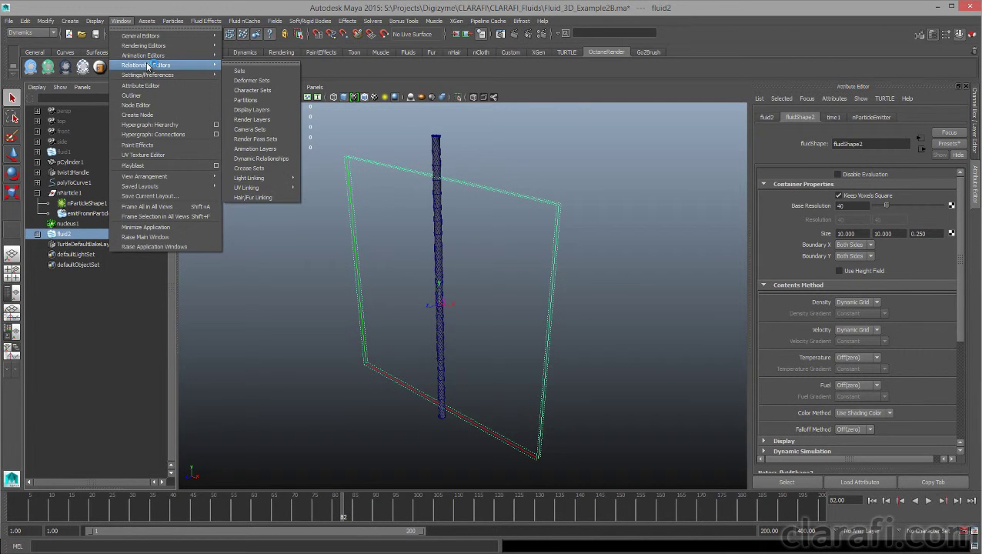
left_click(248, 159)
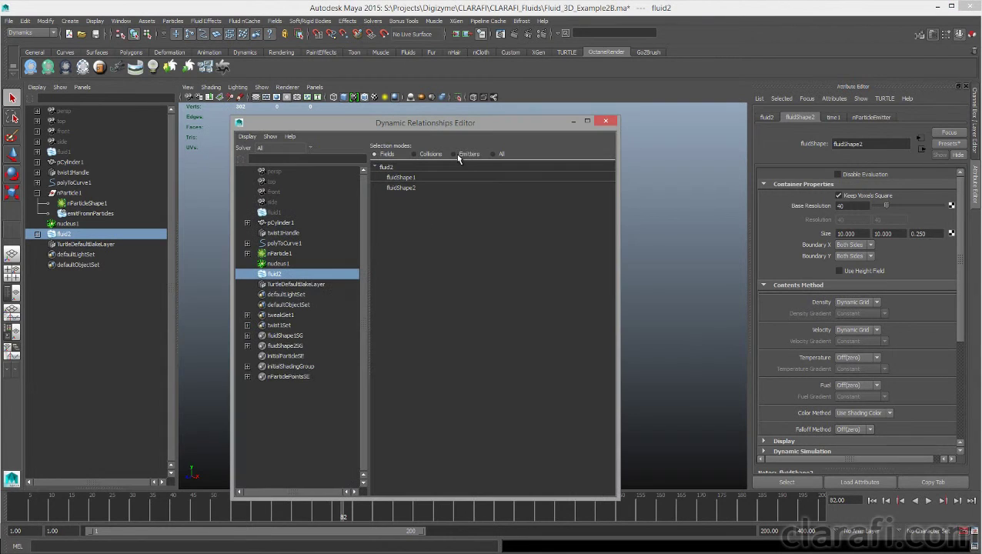
left_click(453, 154)
left_click(422, 178)
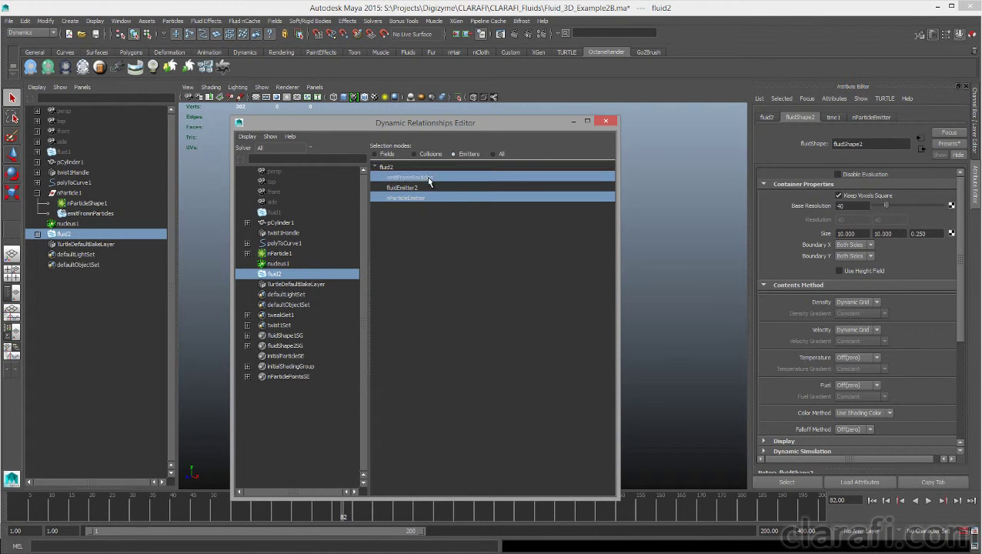
left_click(426, 198)
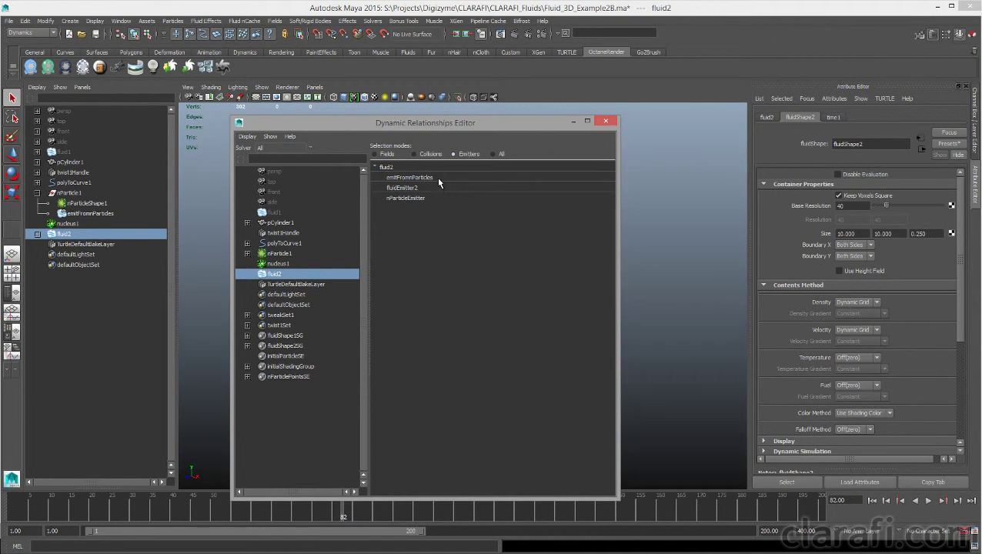
left_click(608, 121)
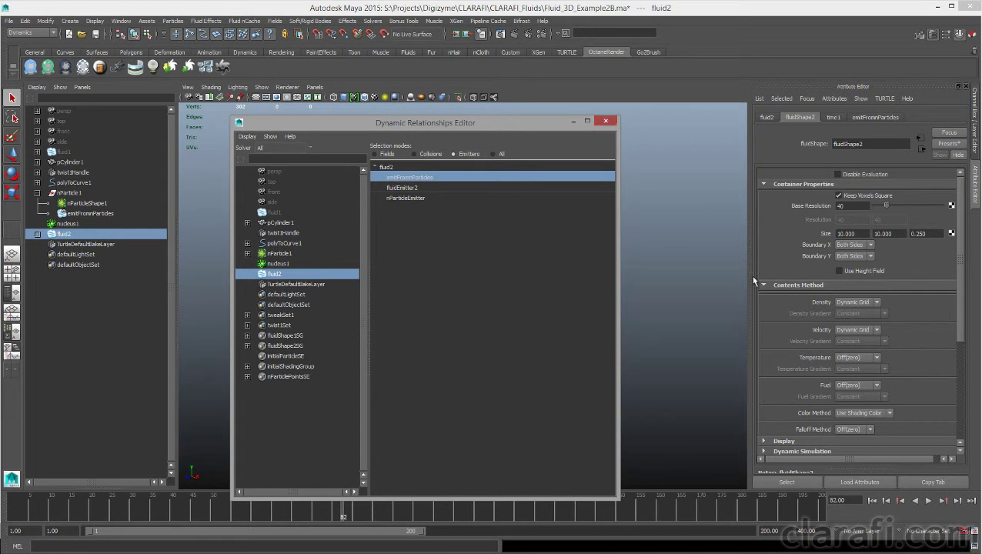
left_click(872, 500)
left_click(927, 500)
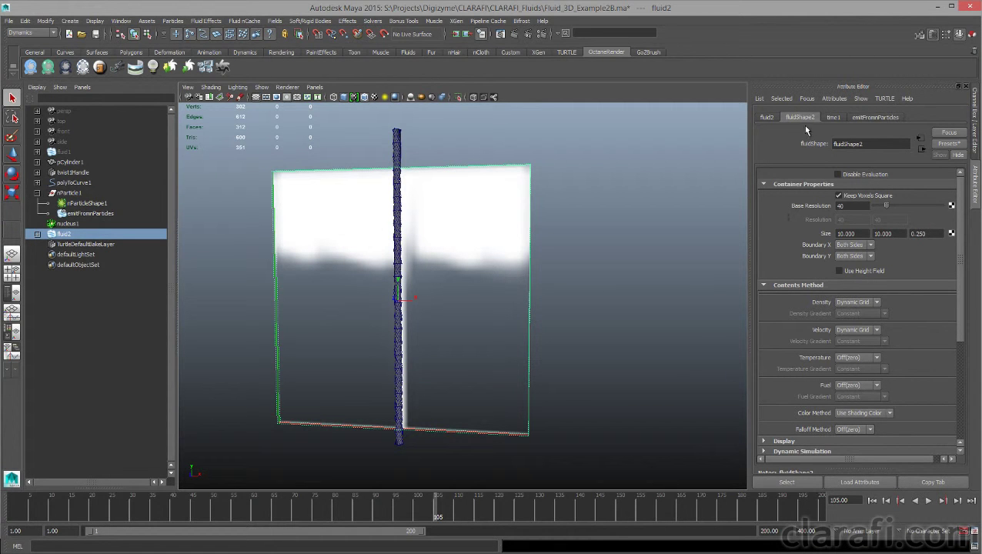
Set Boundary X and Y to None and the container's second Size value to 50
left_click(859, 246)
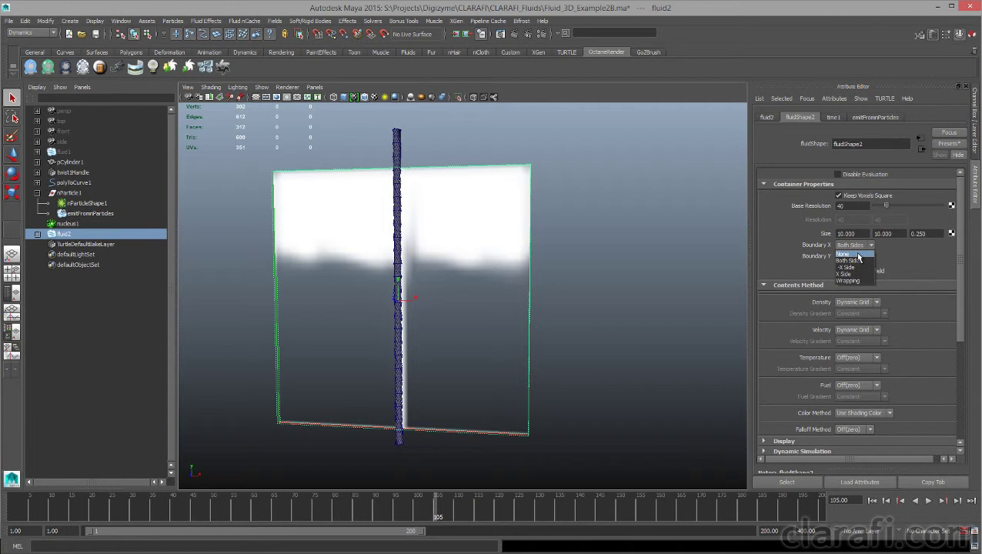
left_click(858, 255)
left_click(852, 267)
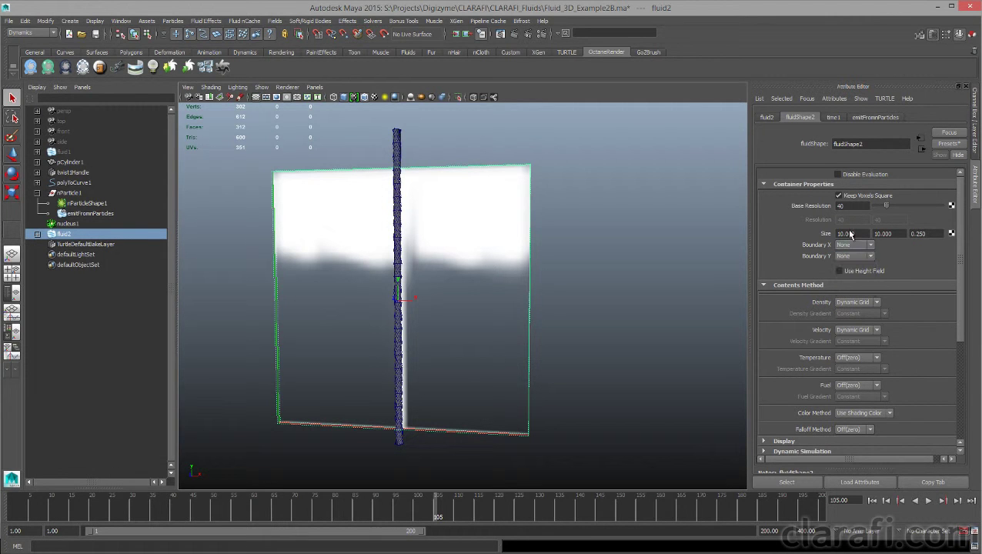
double_click(877, 233)
type("30")
key("Return")
key("Return")
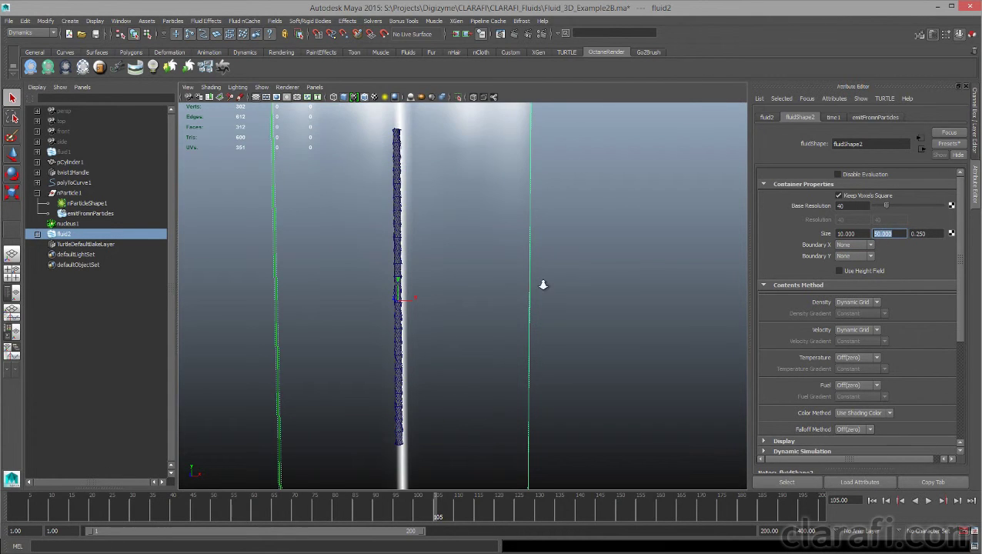
Frame the fluid container and adjust the view to show all of it
key("f")
key("w")
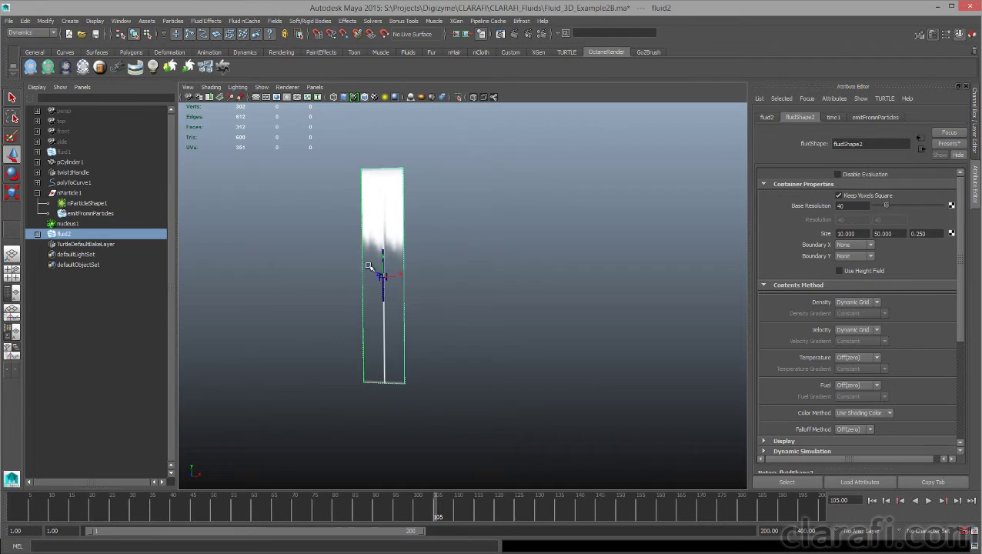
left_click_drag(584, 359, 293, 234, "alt")
right_click_drag(293, 235, 404, 222, "alt")
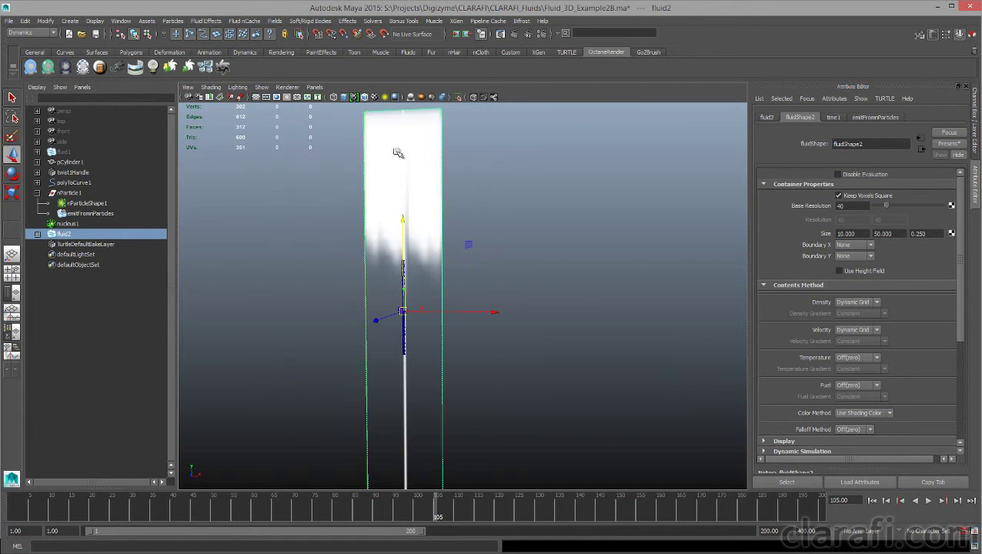
left_click_drag(375, 91, 366, 59, "alt")
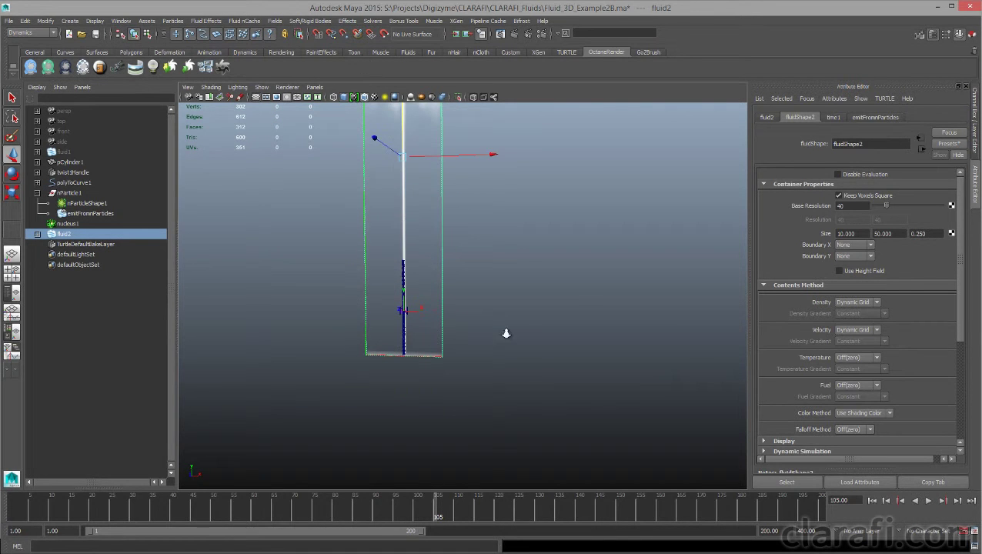
middle_click_drag(504, 333, 460, 407, "alt")
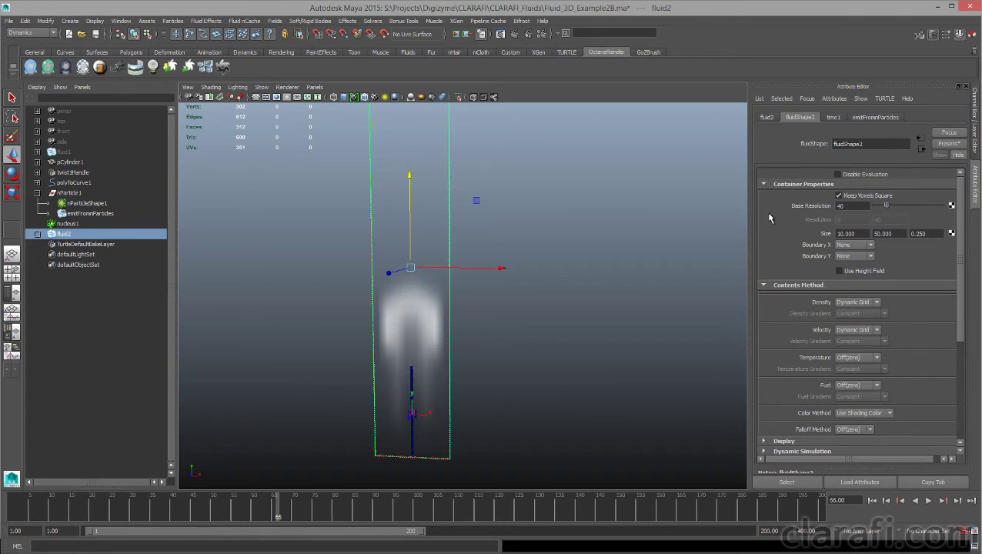
Set Base Resolution to 200 and play the higher-resolution simulation from the start
type("200")
key("Return")
left_click(872, 500)
left_click(928, 500)
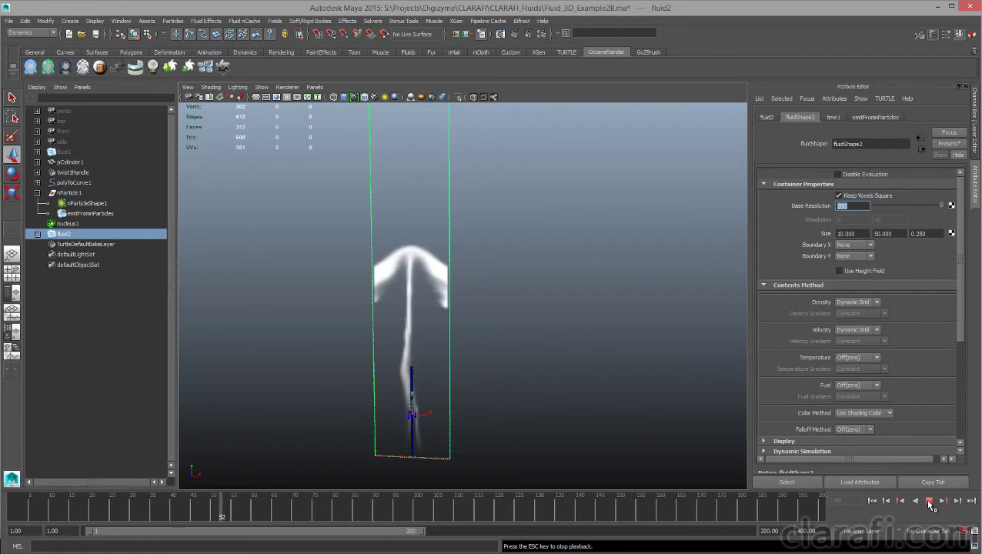
left_click(802, 485)
key("Escape")
mouse_move(583, 421)
left_mouse_down("alt")
mouse_move(562, 424)
mouse_move(559, 443)
left_mouse_up("alt")
Switch to the front view with a solid black background and replay the plume
key("space")
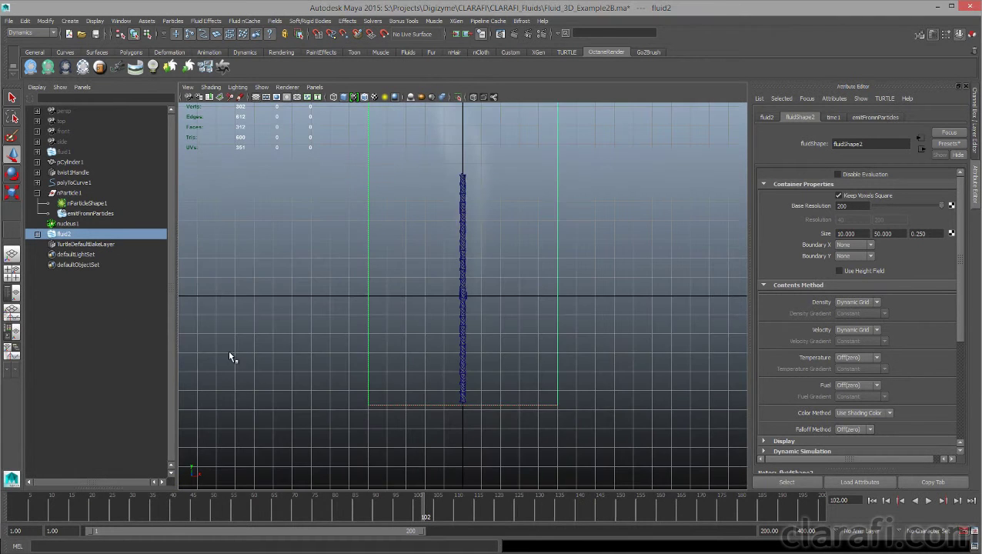
key("bracketleft")
key("alt+b")
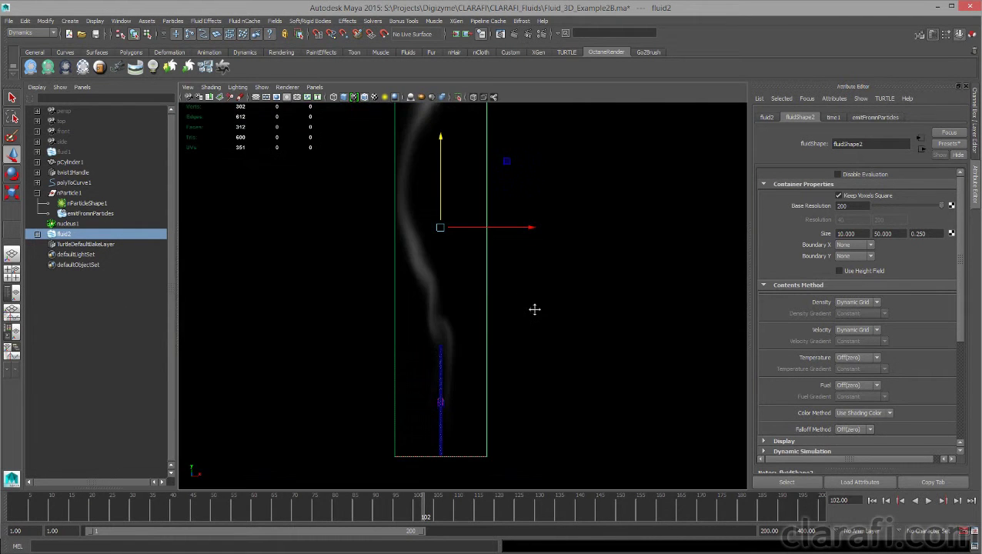
left_click(881, 500)
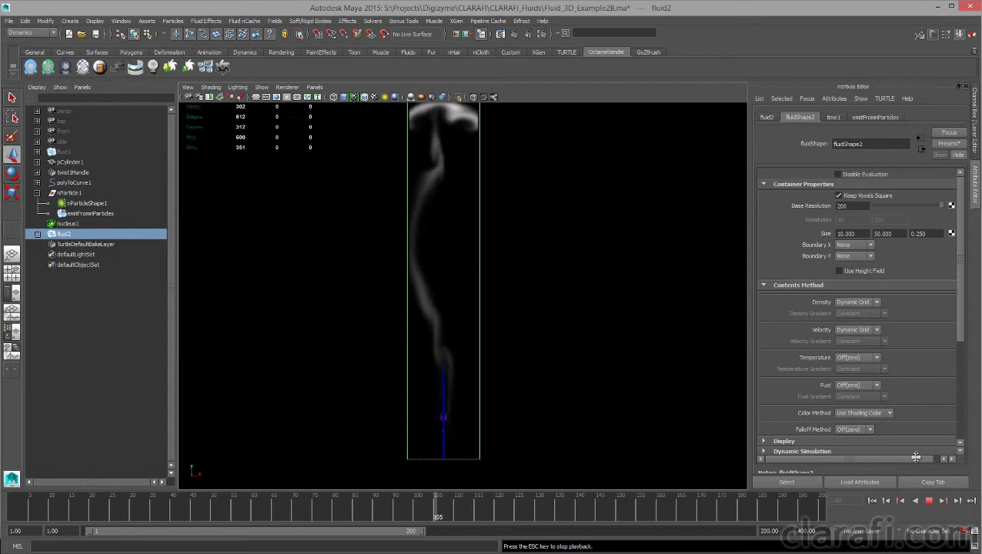
key("Escape")
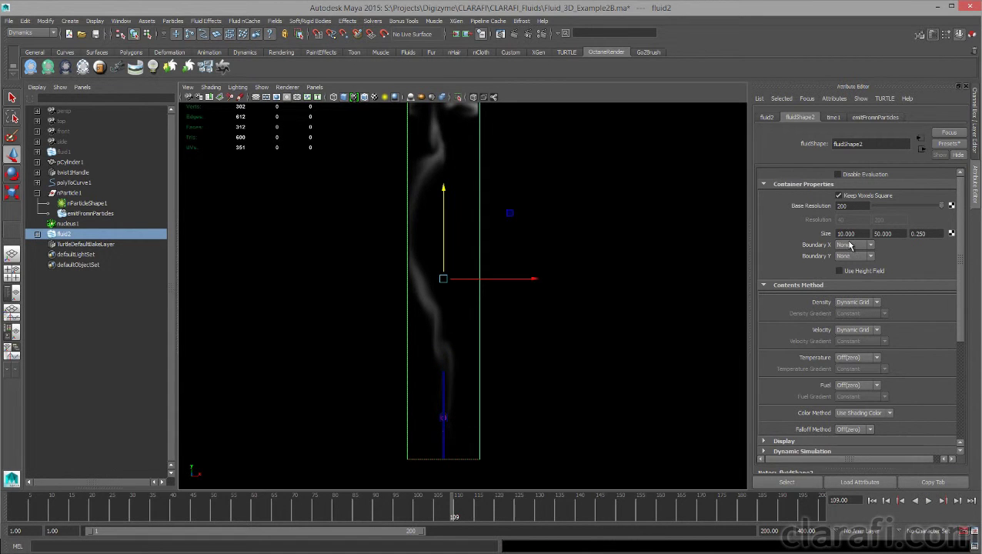
left_click_drag(961, 349, 957, 423)
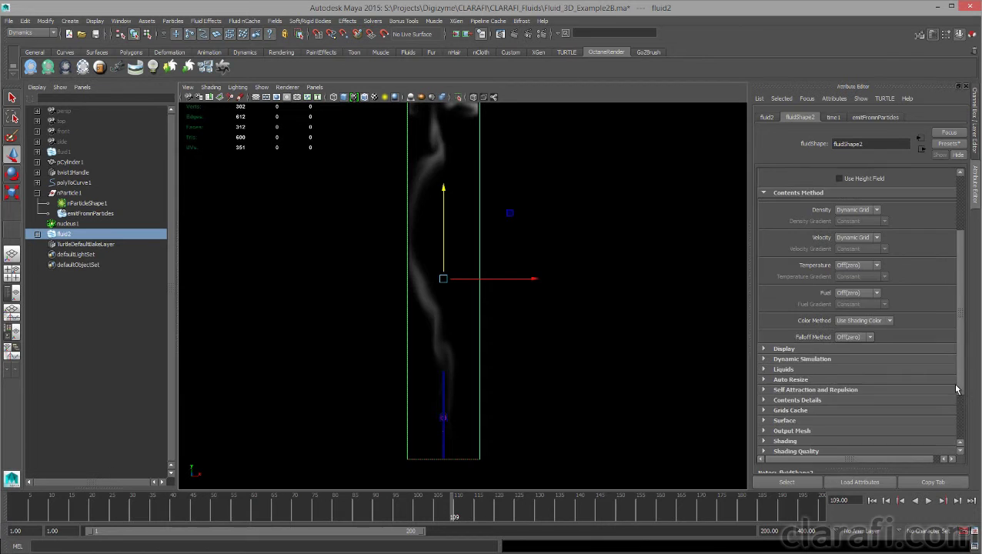
scroll(896, 374, "down", 1)
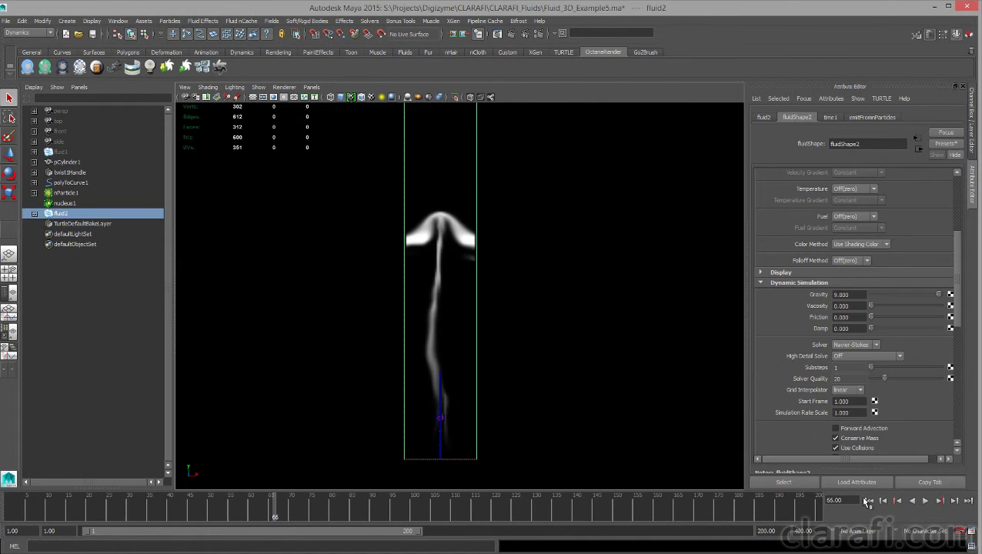
Load fluidShape2's Dynamic Simulation settings and replay the plume from frame 1
left_click(866, 500)
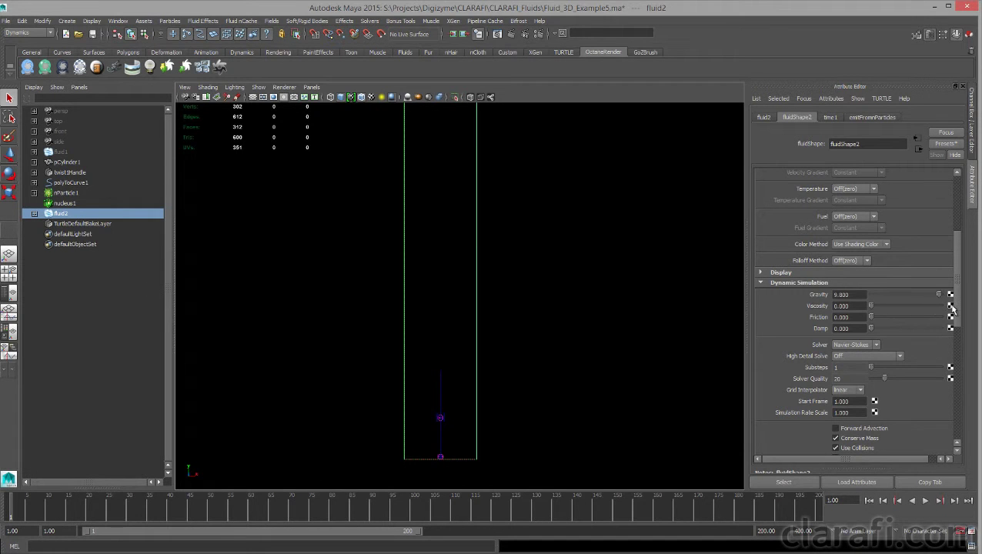
scroll(958, 200, "up", 5)
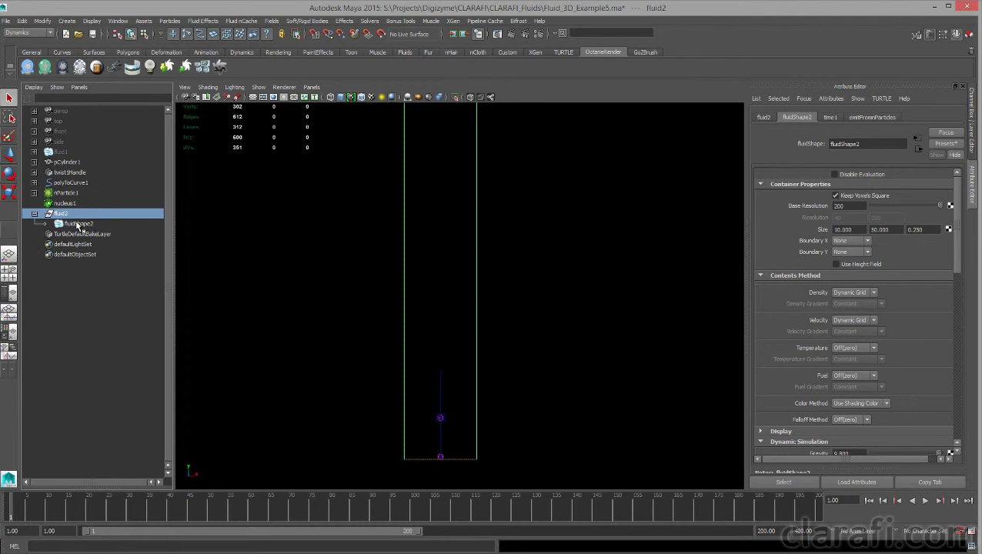
left_click(78, 224)
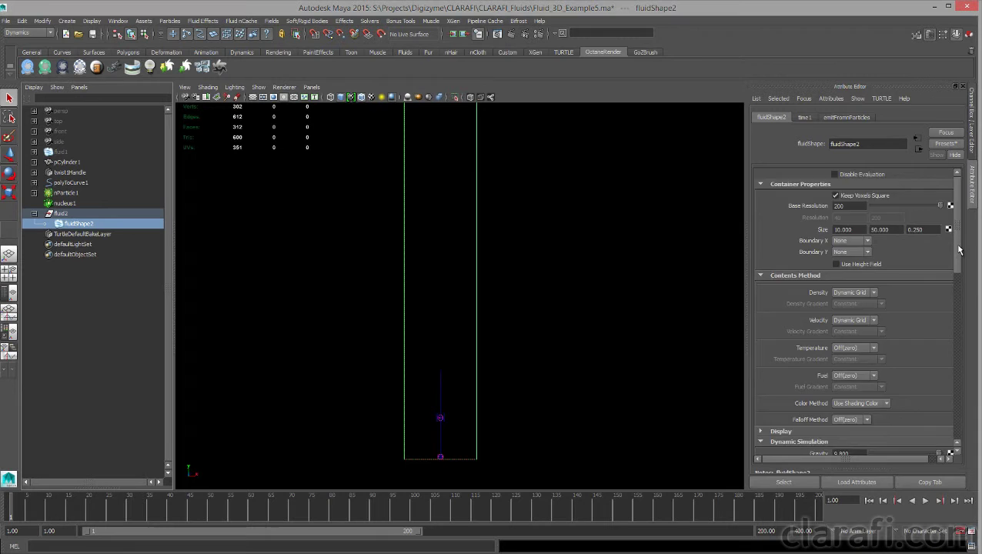
left_click_drag(960, 248, 957, 366)
left_click(924, 500)
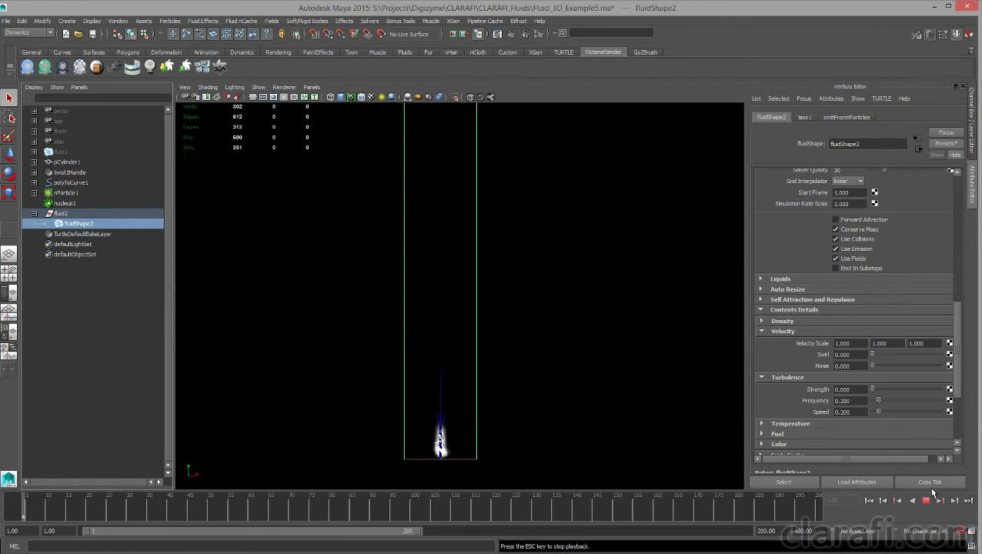
Lower the fluid's transparency slightly and make its Shading colour follow Density
scroll(916, 367, "down", 3)
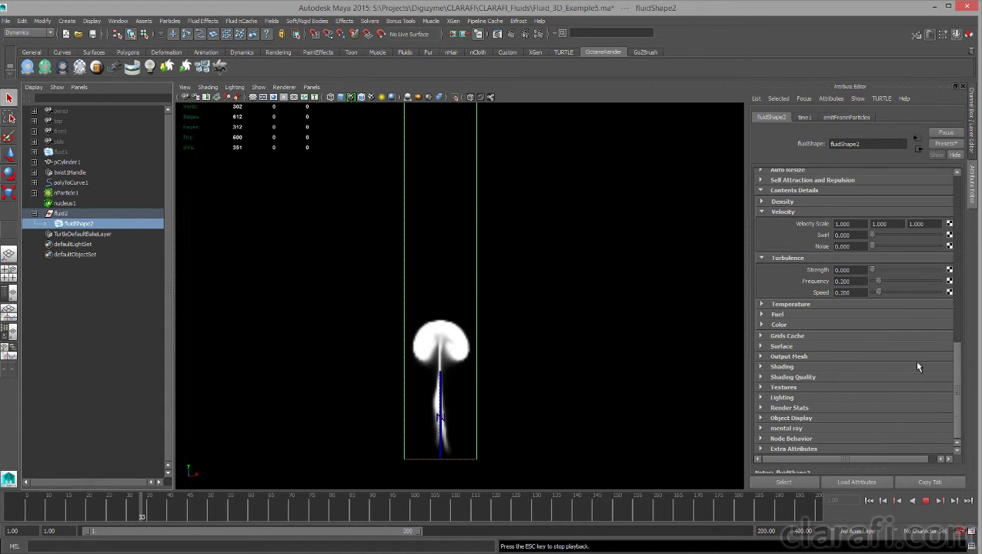
left_click(759, 367)
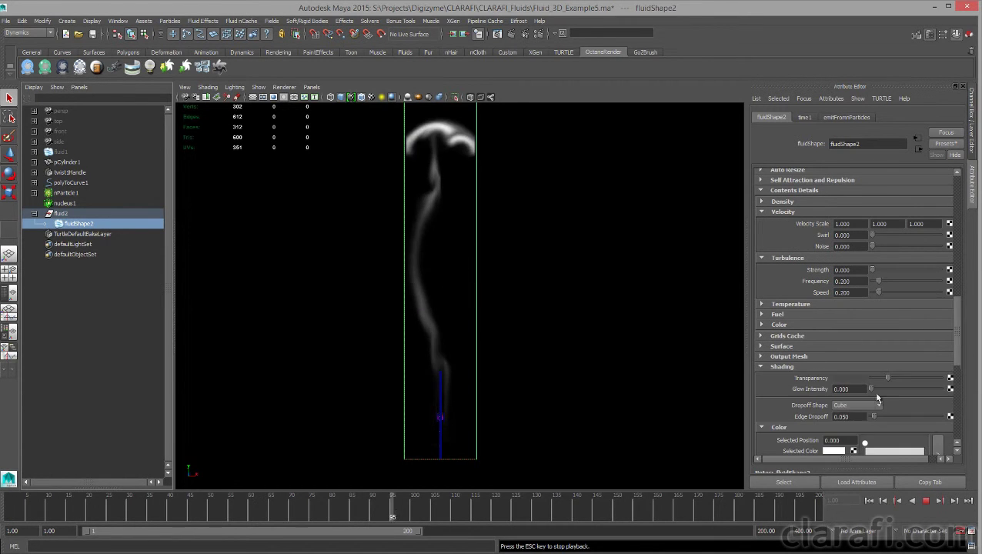
scroll(879, 309, "down", 3)
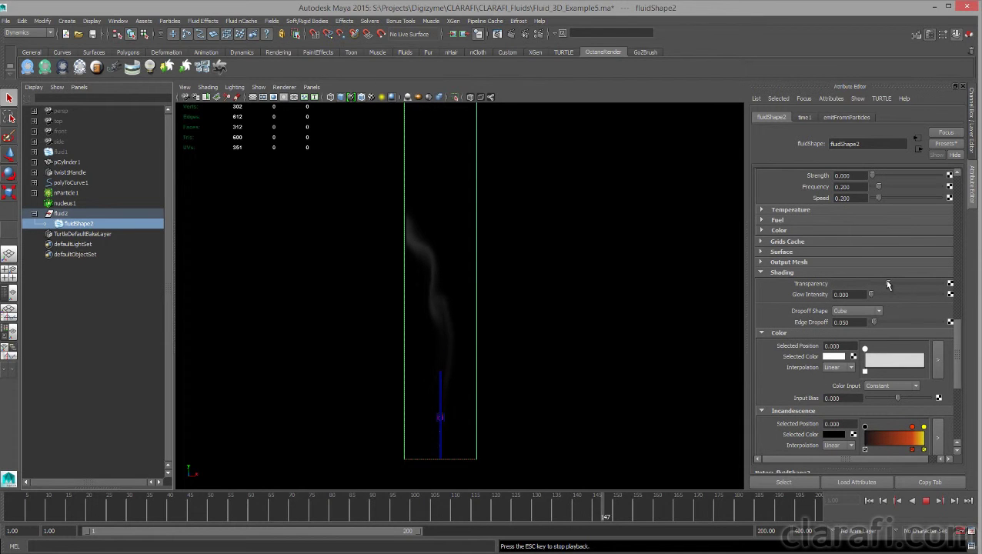
left_click_drag(887, 283, 882, 284)
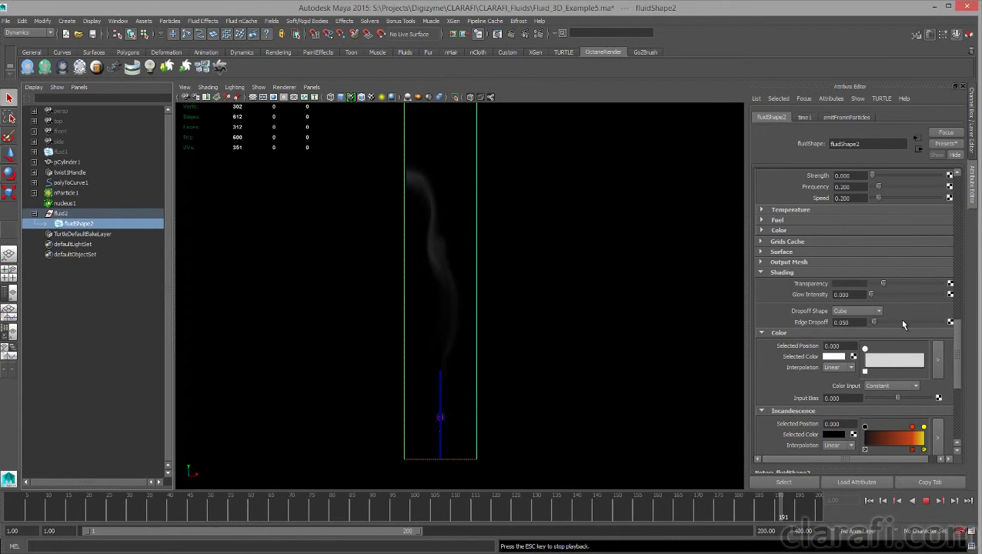
left_click(889, 385)
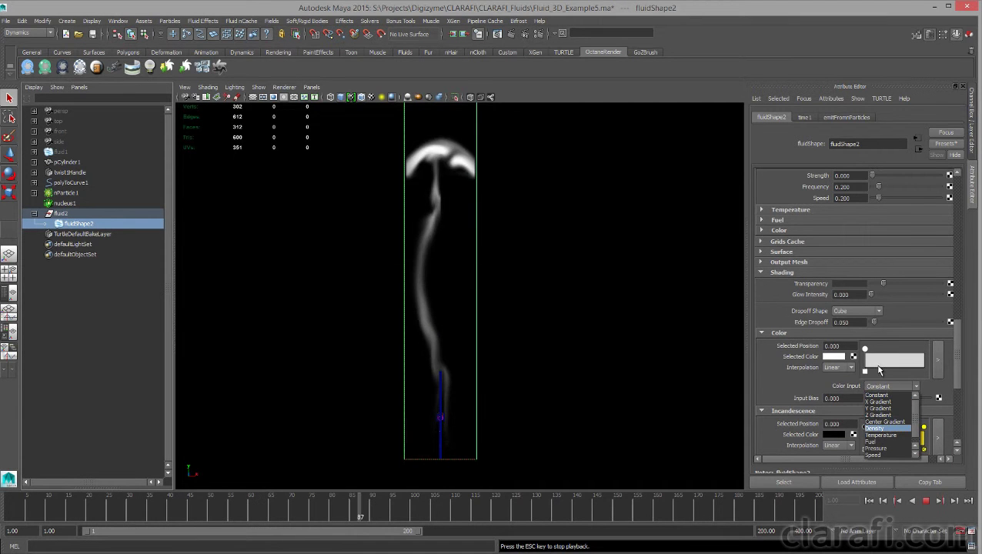
left_click(892, 429)
Build a bright-to-light green colour ramp with two green points
left_click(833, 356)
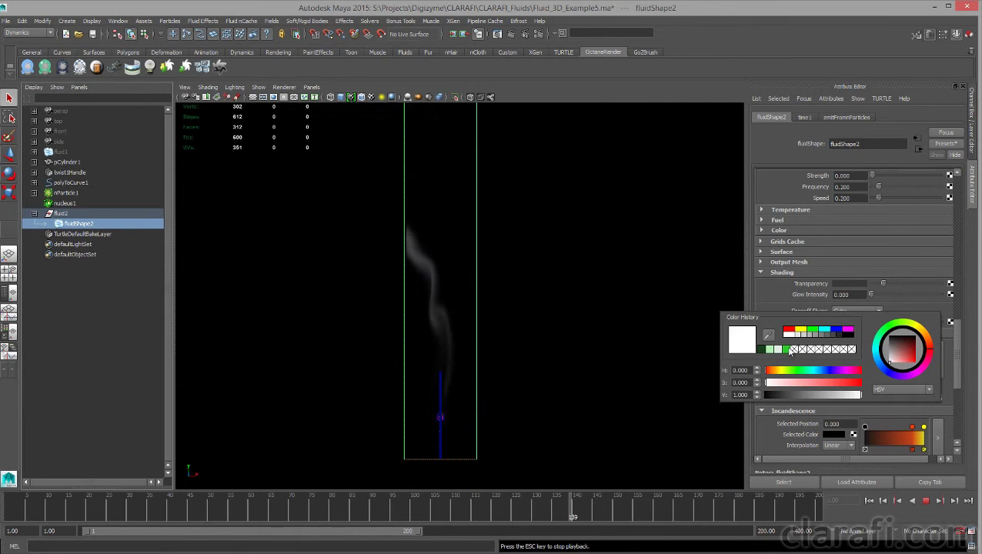
left_click(789, 351)
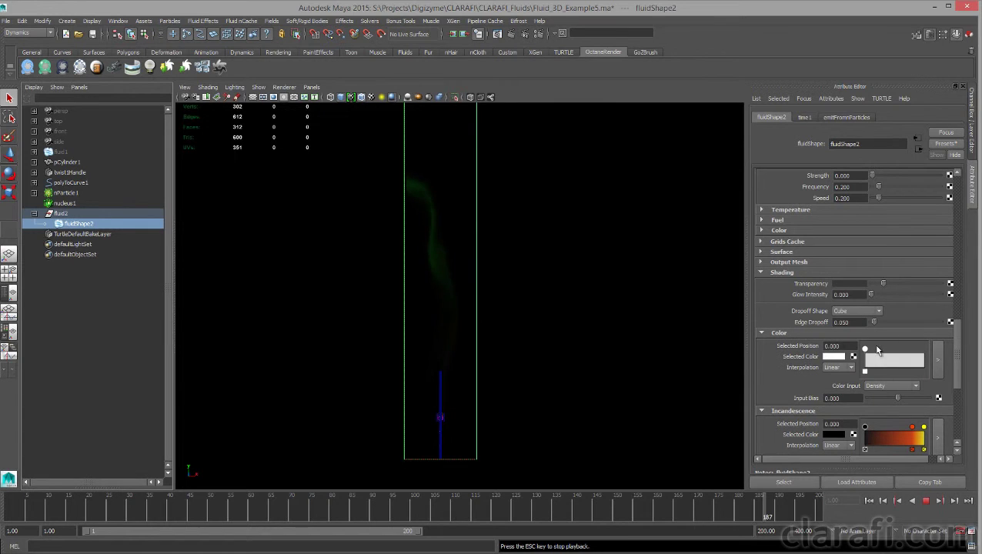
left_click(876, 350)
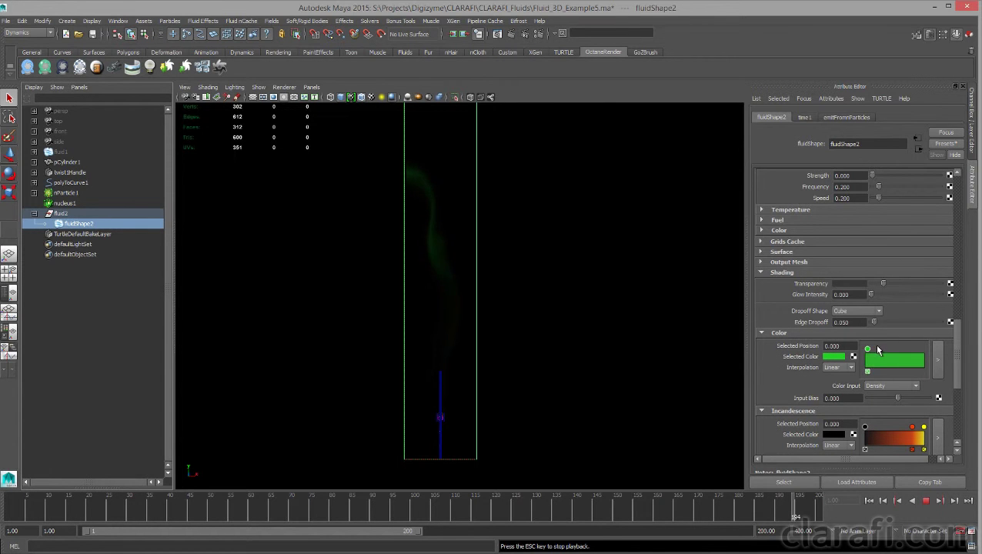
left_click(833, 357)
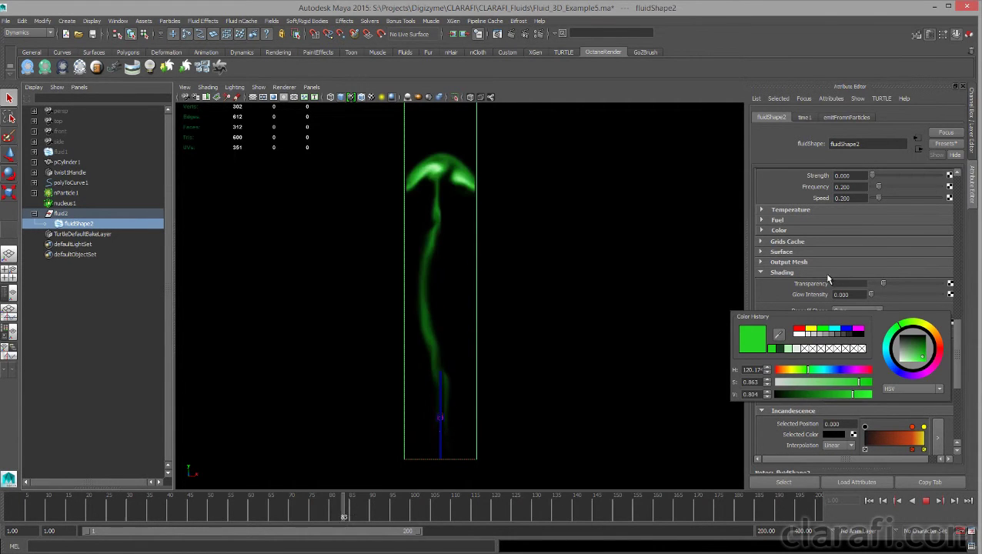
left_click(903, 353)
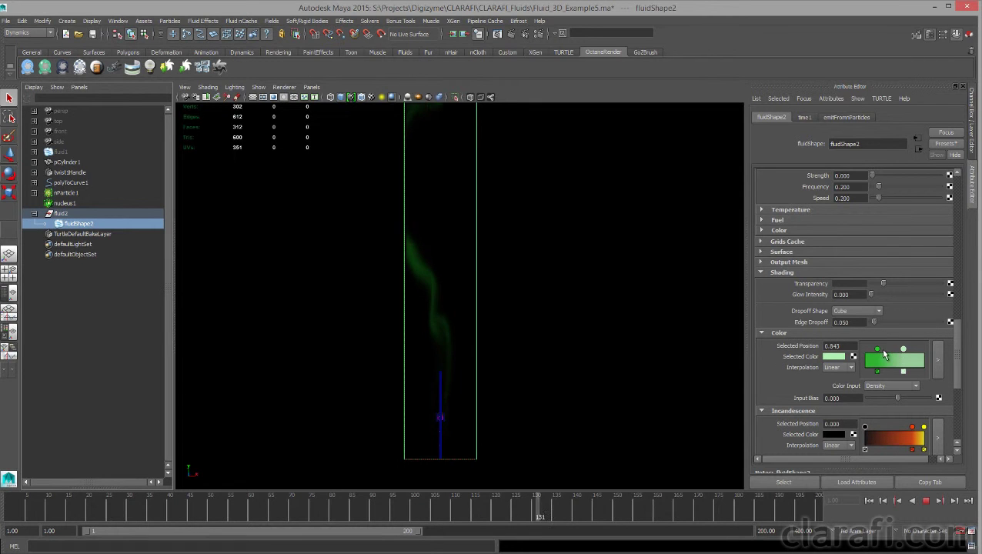
left_click(876, 351)
left_click(902, 353)
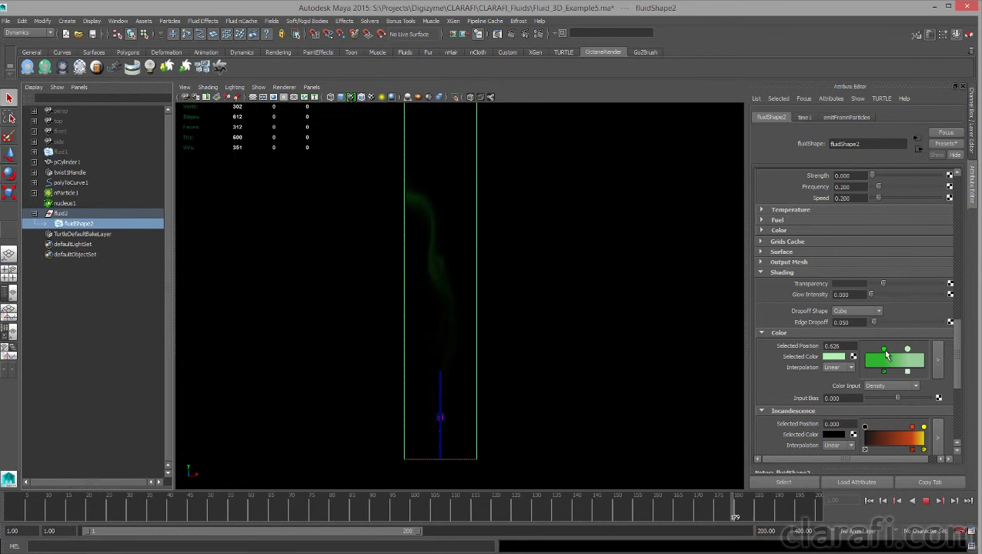
left_click_drag(883, 353, 901, 354)
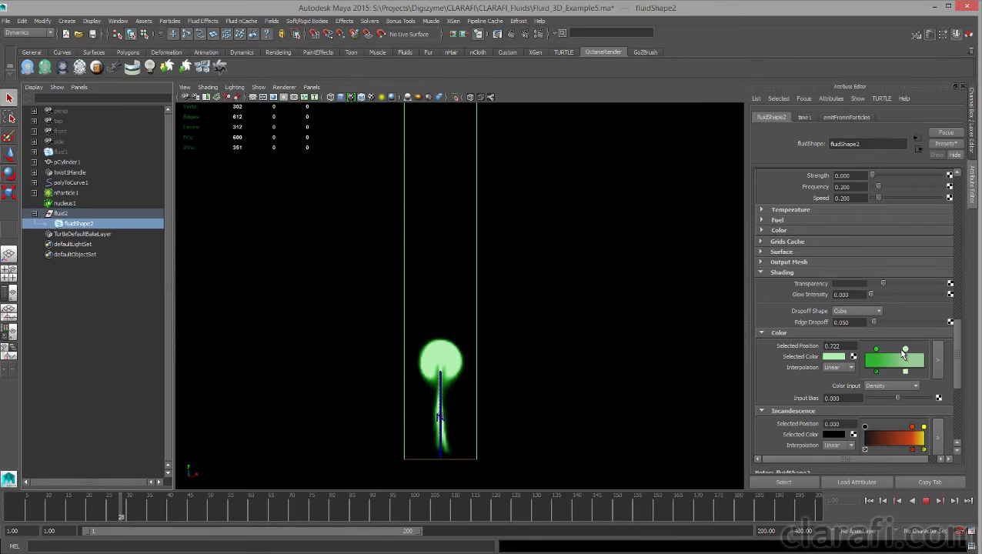
left_click(876, 351)
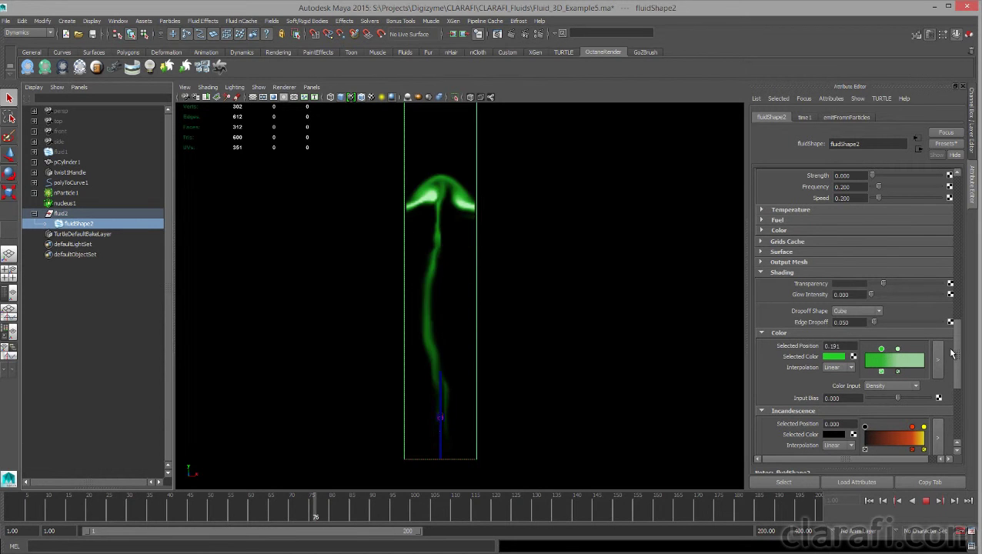
Add a point to the Opacity ramp and raise it so the smoke is denser
scroll(915, 377, "down", 3)
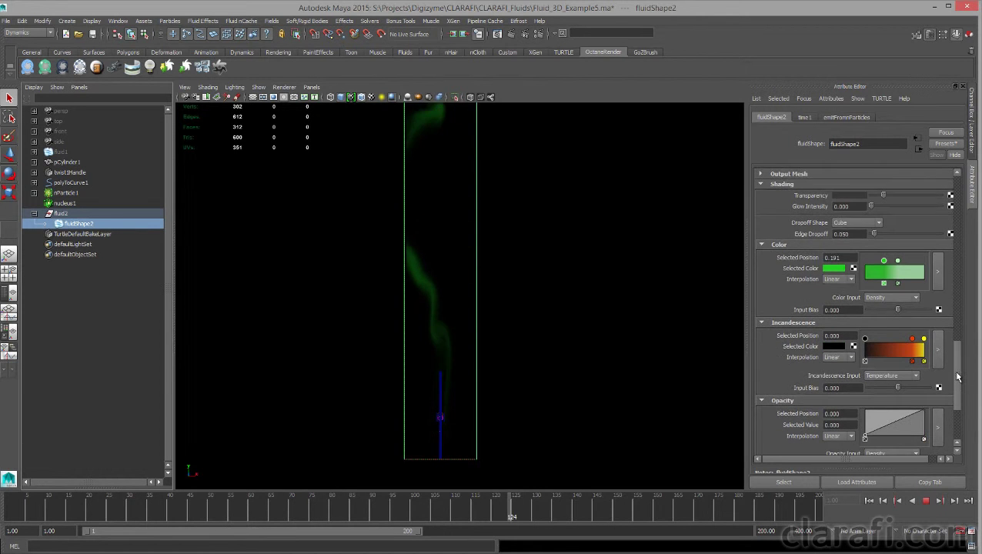
scroll(914, 387, "down", 2)
scroll(914, 387, "down", 1)
left_click(874, 389)
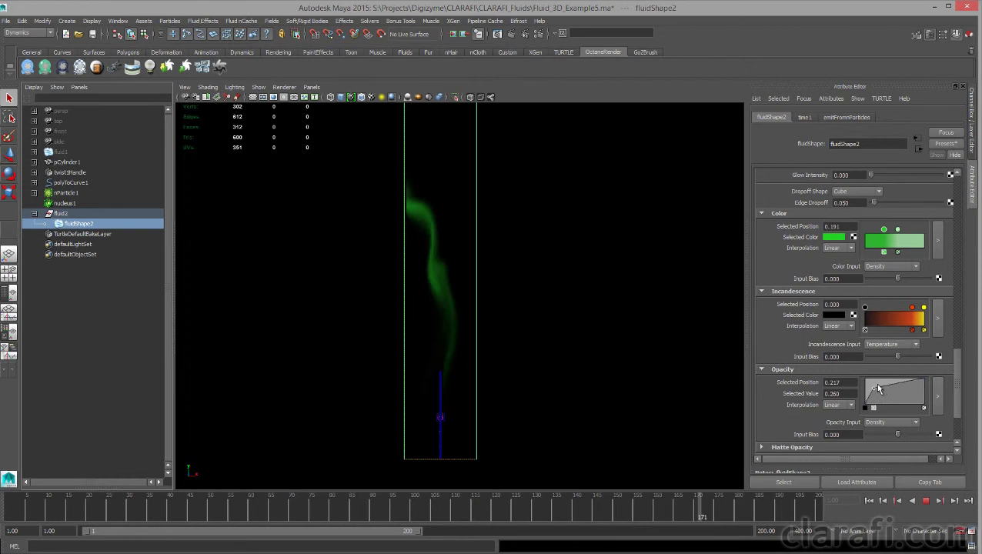
mouse_move(878, 389)
left_mouse_down()
mouse_move(869, 378)
mouse_move(920, 381)
left_mouse_up()
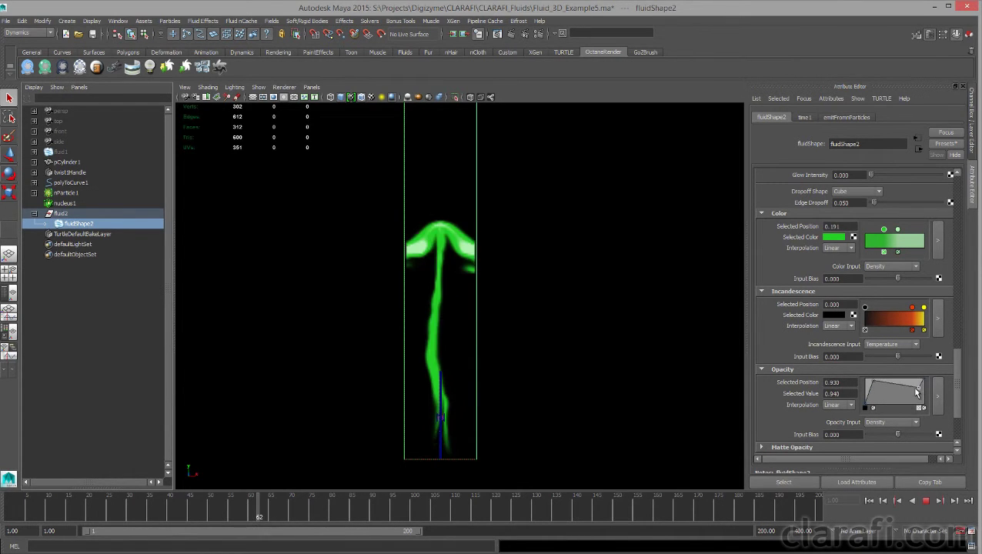
left_click(870, 380)
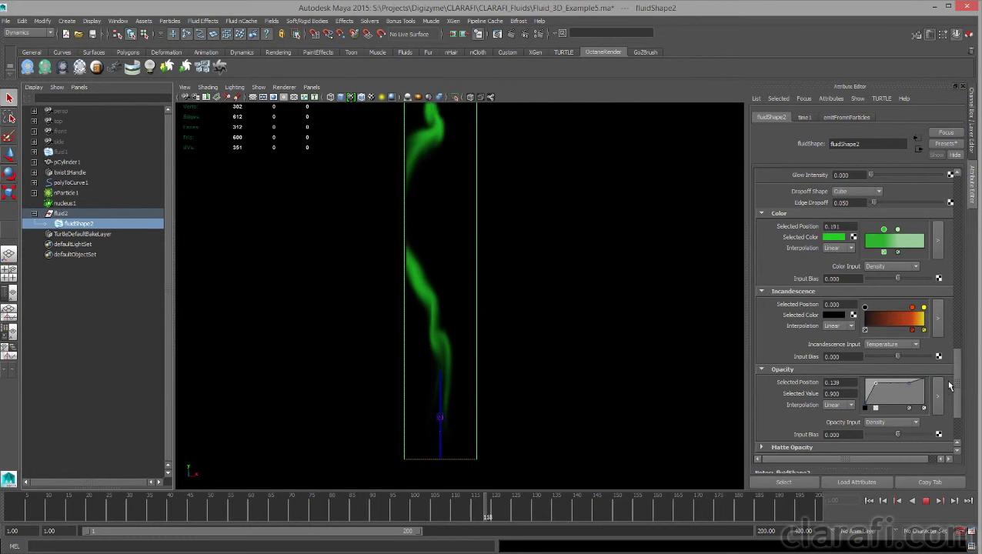
left_click_drag(956, 382, 961, 290)
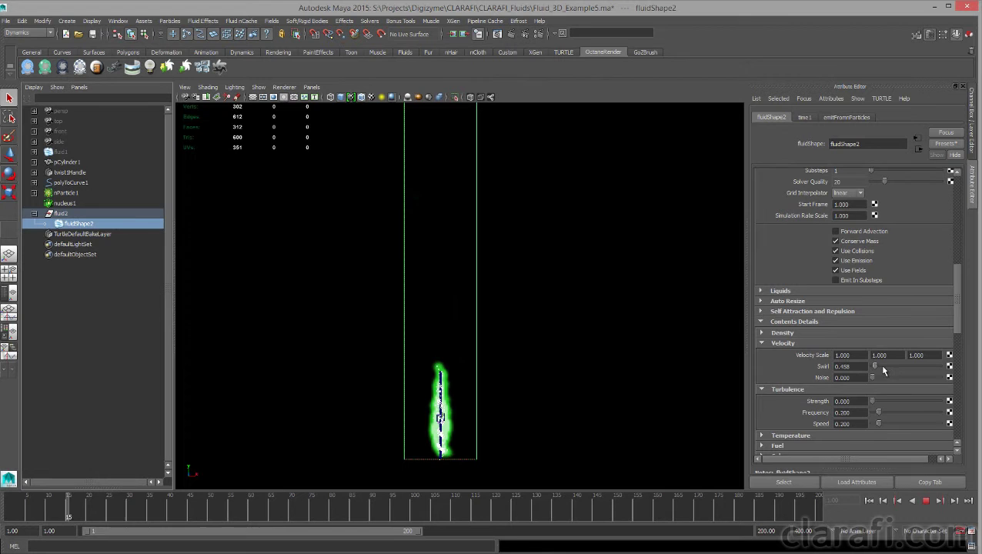
Set Swirl 4.733, velocity Noise 0.176, turbulence strength 0.176 and frequency 1.435, and adjust Speed
left_click_drag(878, 364, 901, 374)
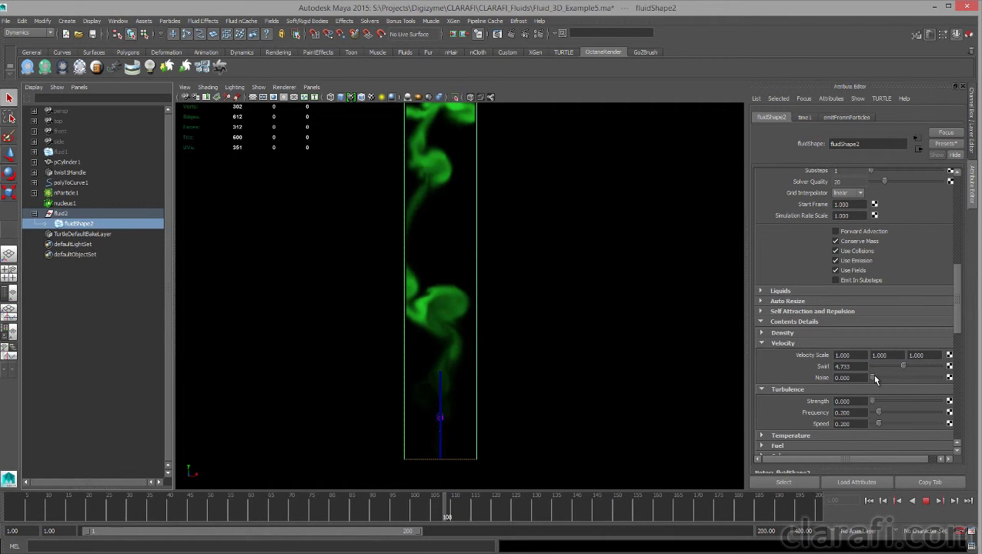
left_click_drag(872, 377, 883, 377)
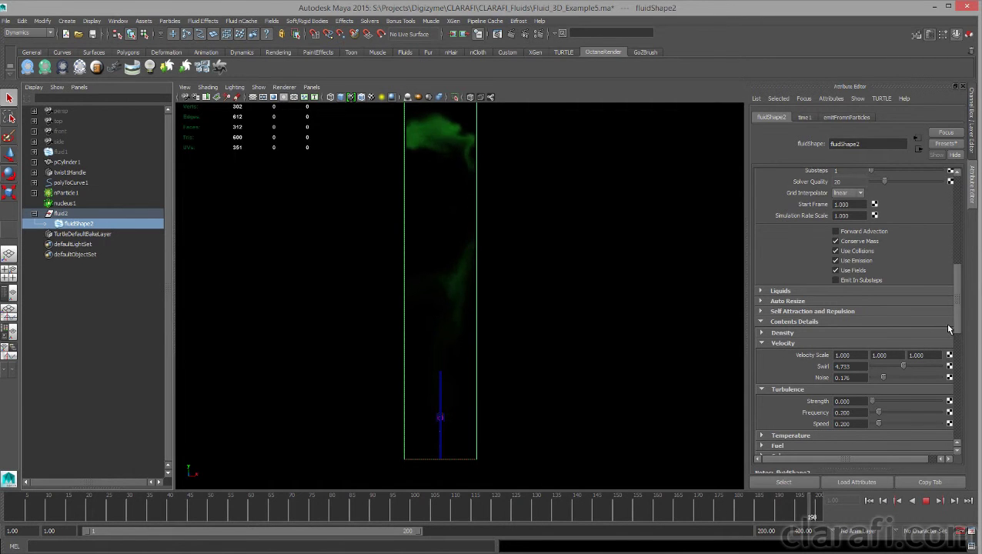
scroll(926, 334, "down", 3)
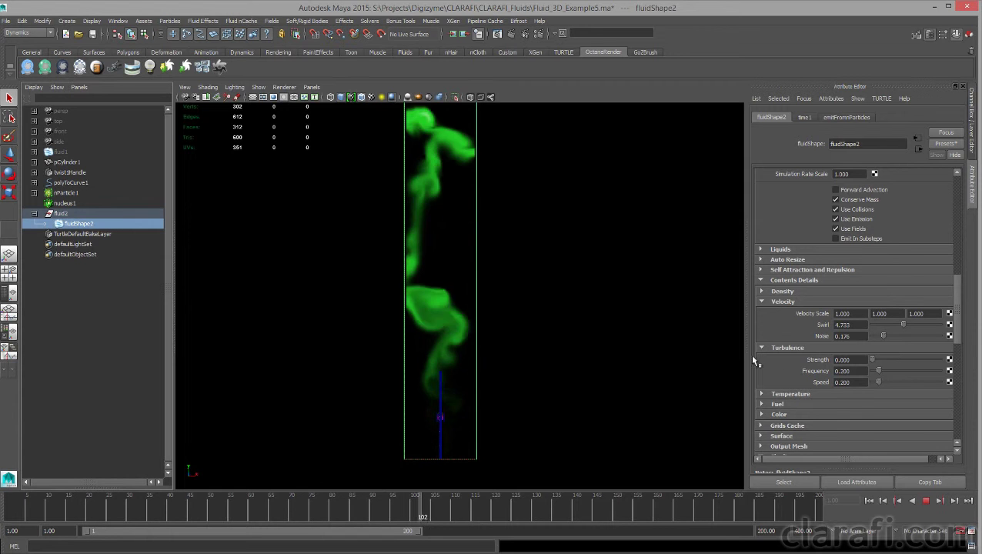
left_click_drag(871, 359, 918, 370)
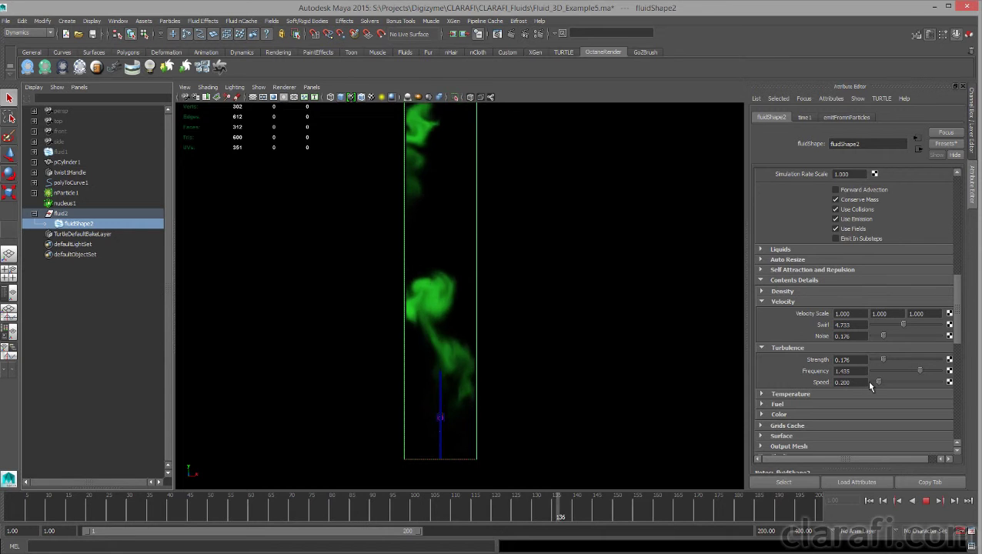
left_click_drag(878, 381, 877, 381)
Set the fluid's Dynamic Simulation Damp to 0.2
mouse_move(957, 320)
left_mouse_down()
mouse_move(957, 286)
mouse_move(938, 275)
left_mouse_up()
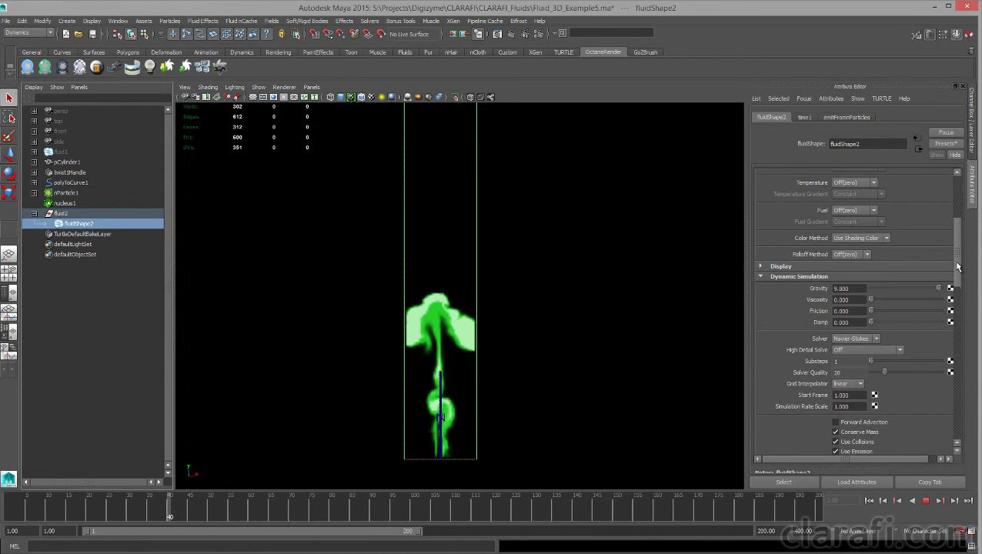
double_click(841, 322)
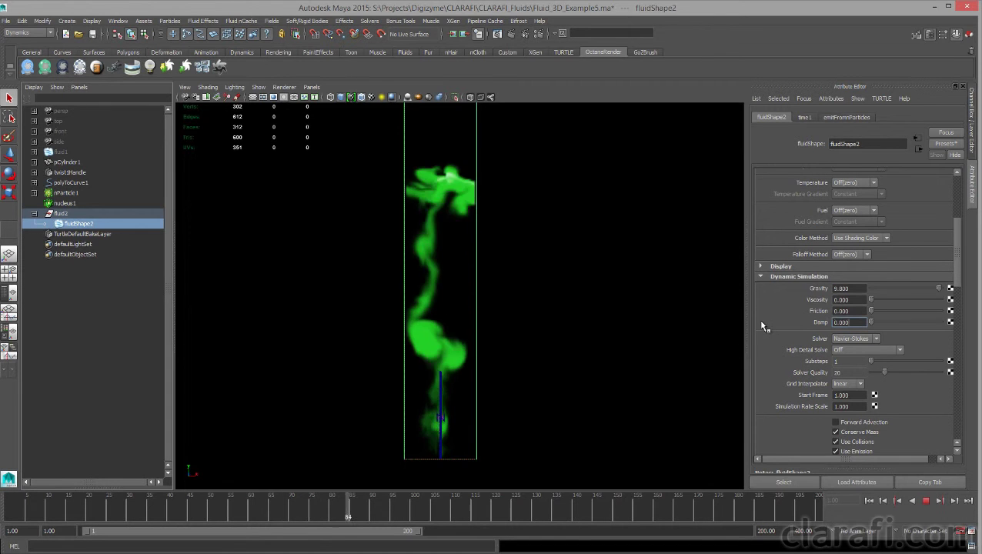
type("0.2")
key("Return")
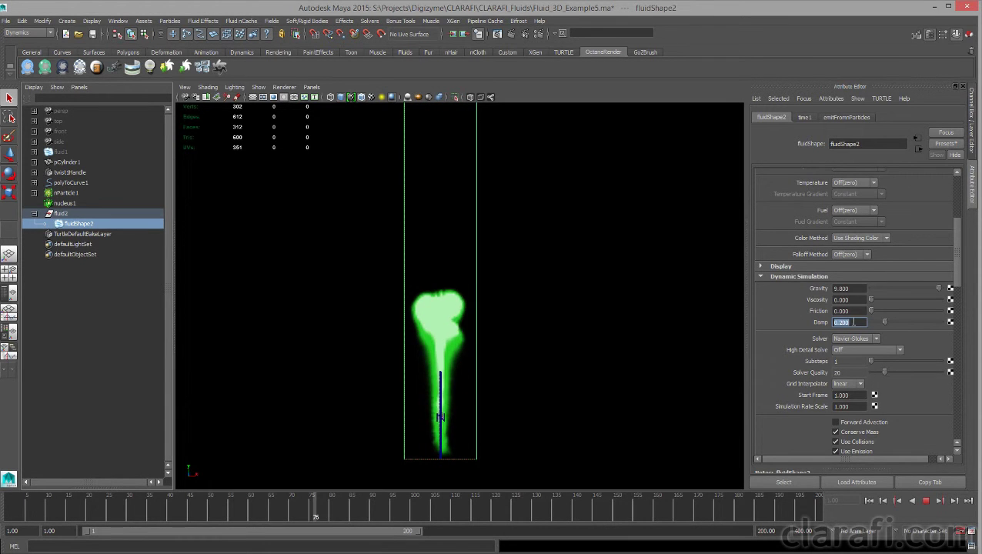
Lower Damp to 0.100 and stop the simulation playback
left_click(855, 322)
left_click_drag(855, 322, 777, 319)
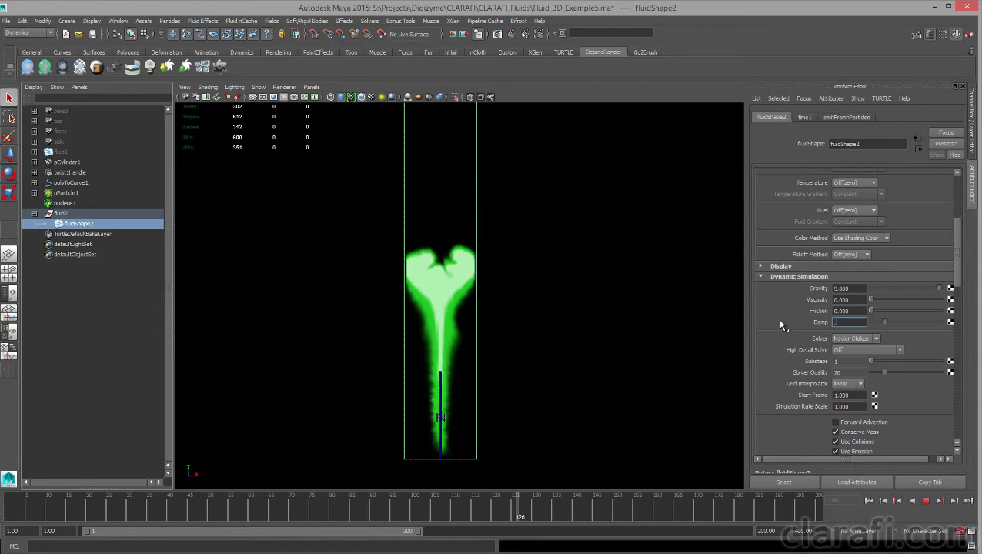
type("1")
key("Return")
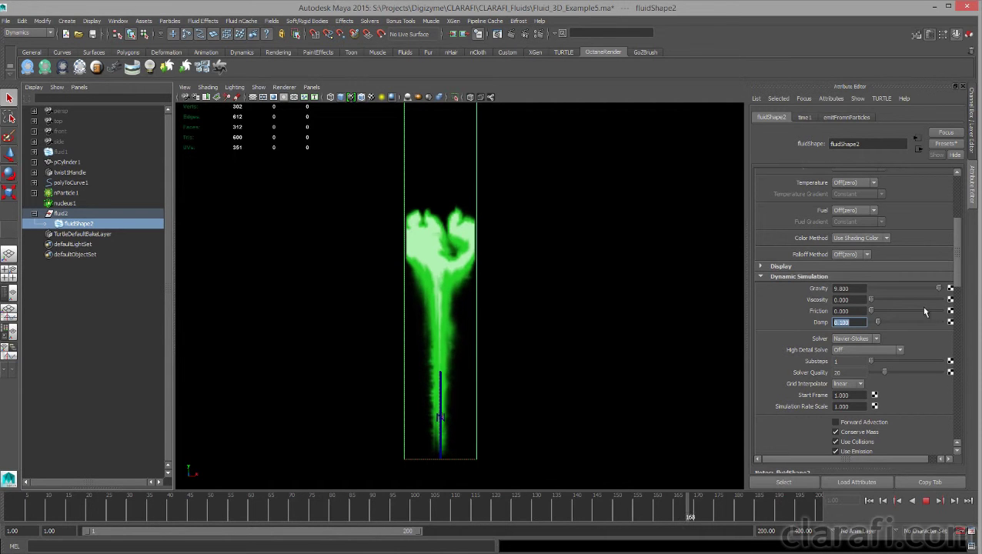
left_click(927, 501)
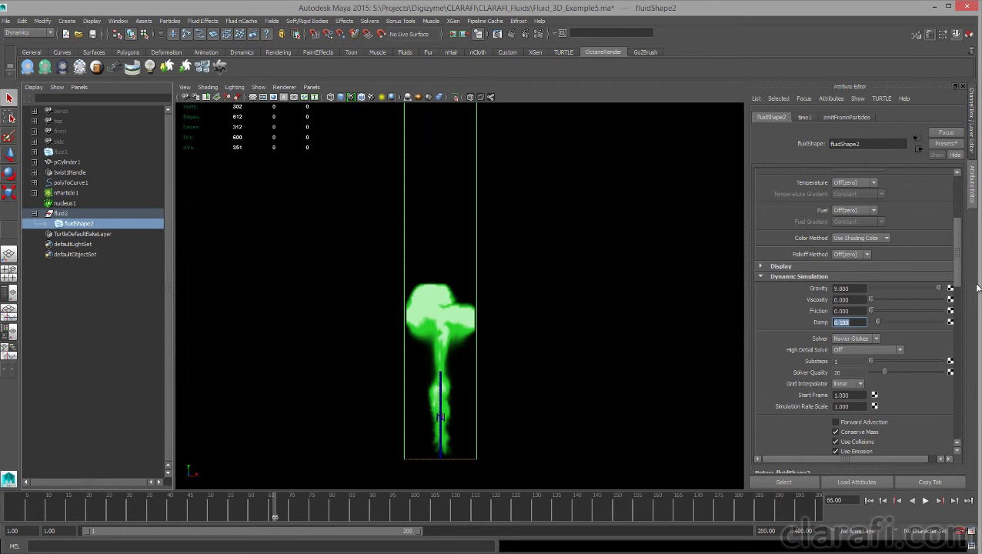
Scroll down to fluidShape2's Auto Resize section and expand its settings
scroll(859, 311, "down", 2)
scroll(859, 311, "down", 3)
scroll(859, 310, "down", 2)
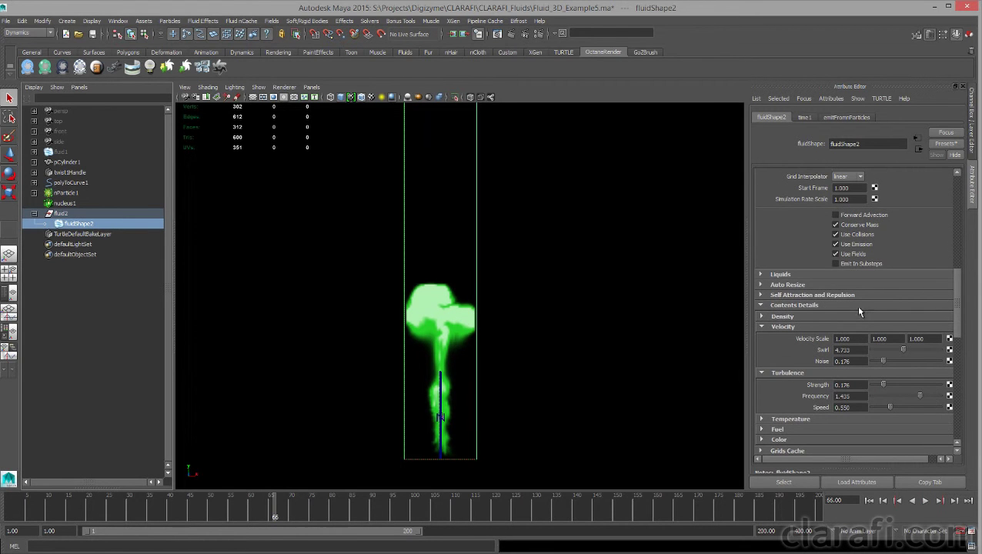
left_click(761, 285)
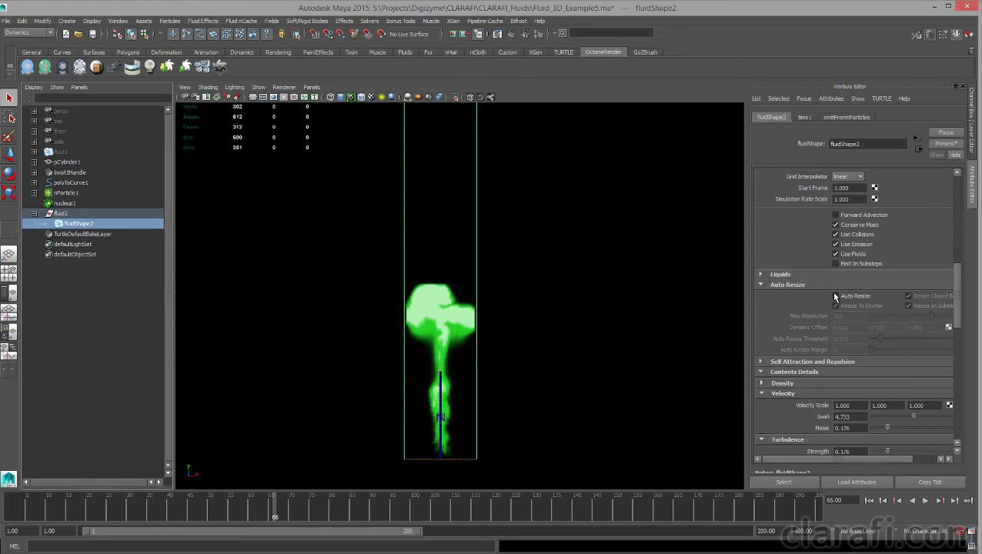
Preview the plume, then rewind to frame 1 and replay it from the start
left_click(924, 501)
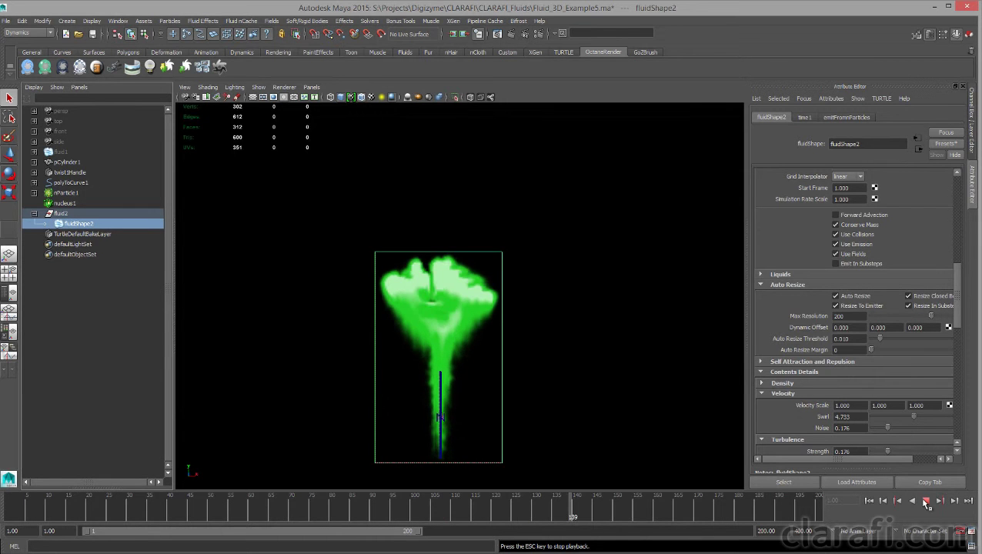
left_click(926, 500)
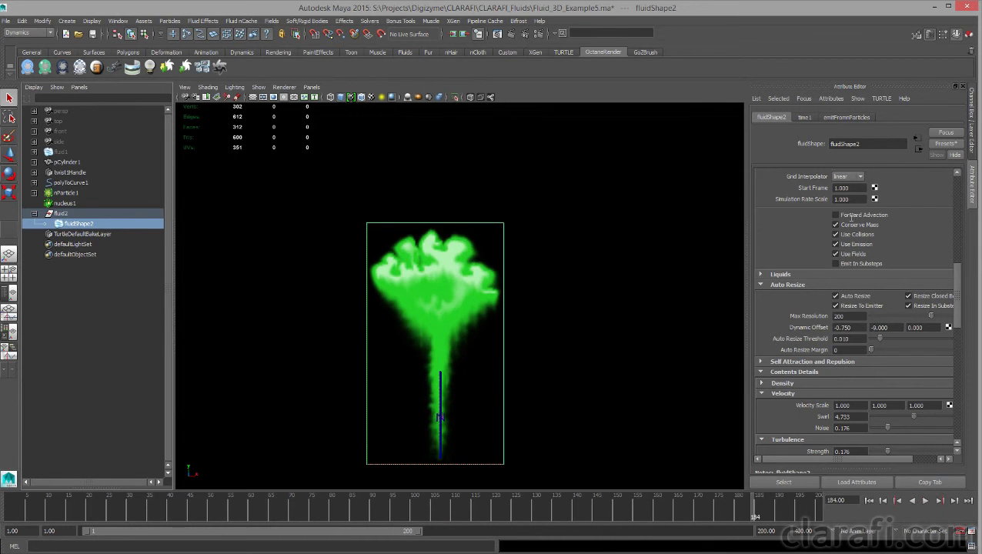
left_click(868, 500)
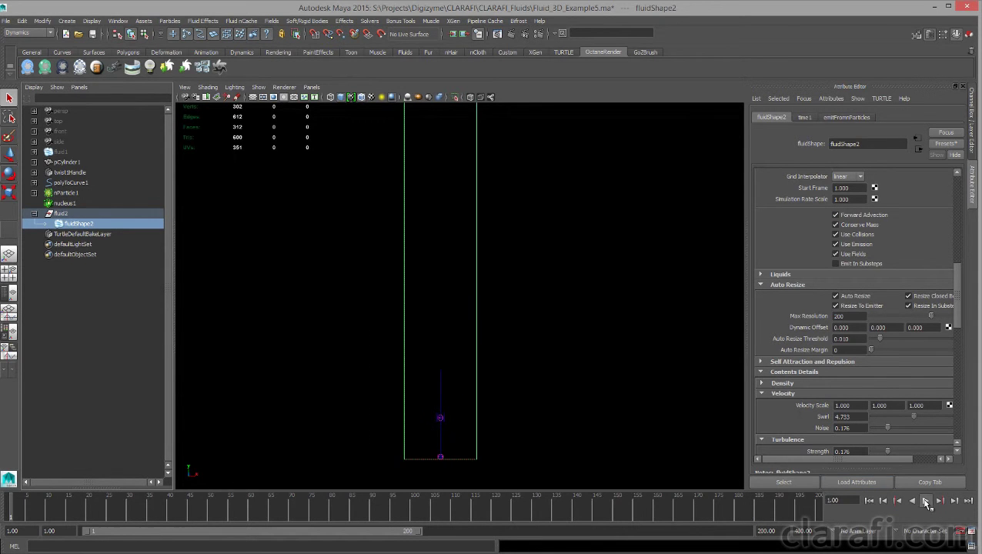
left_click(925, 501)
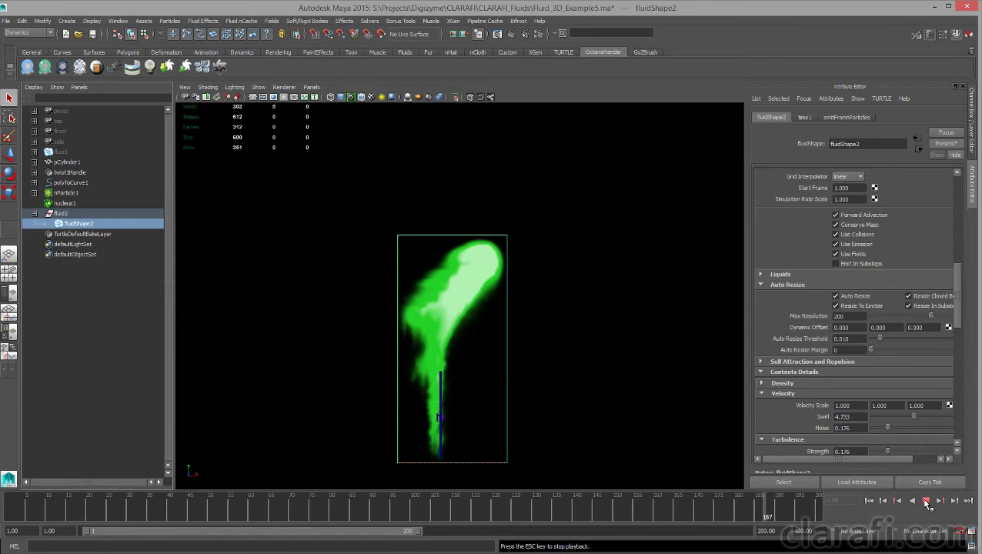
Select the nParticleEmitter under polyToCurve1 and replay the simulation from frame 1
left_click(926, 500)
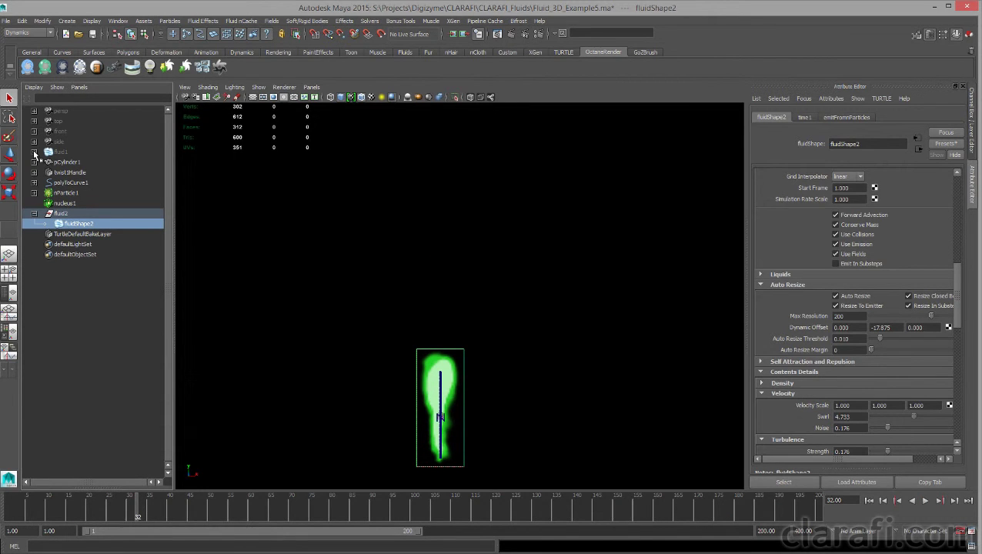
left_click(34, 182)
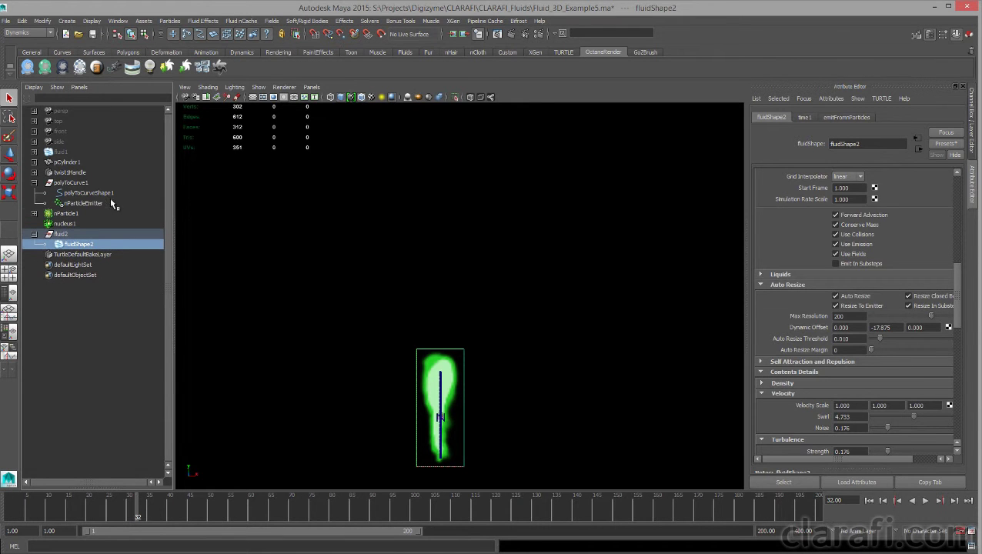
left_click(104, 203)
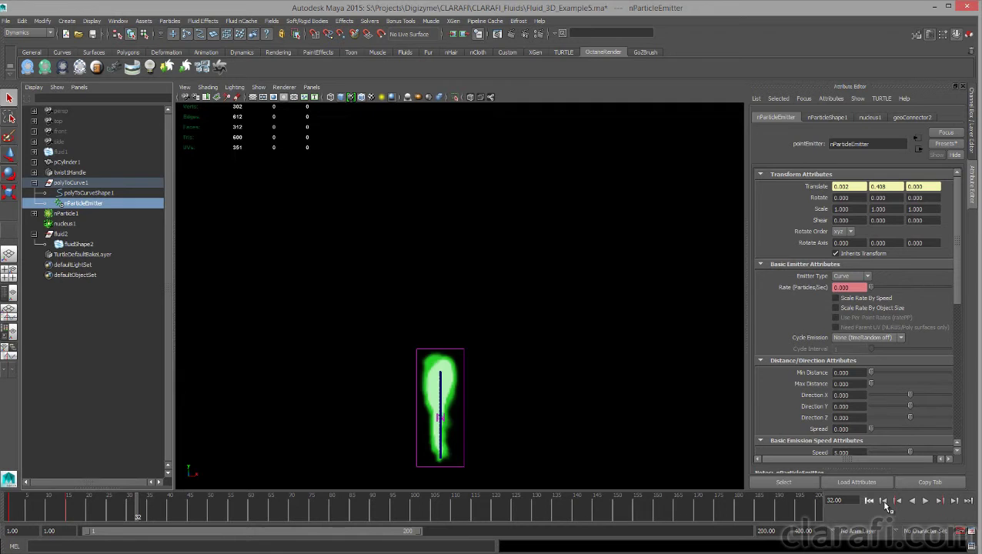
left_click(870, 500)
left_click(923, 500)
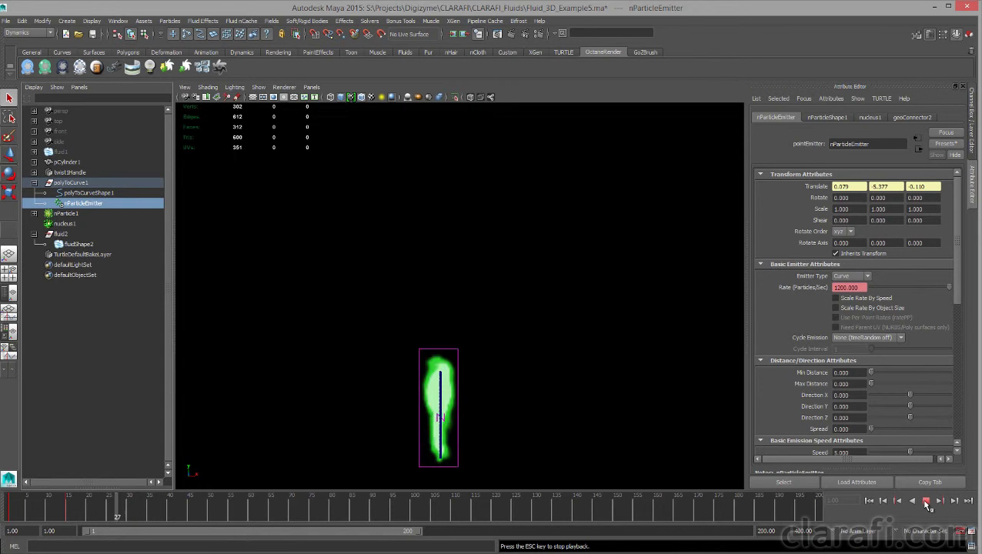
Set the emitter's Basic Emission Speed to 50
scroll(956, 333, "down", 2)
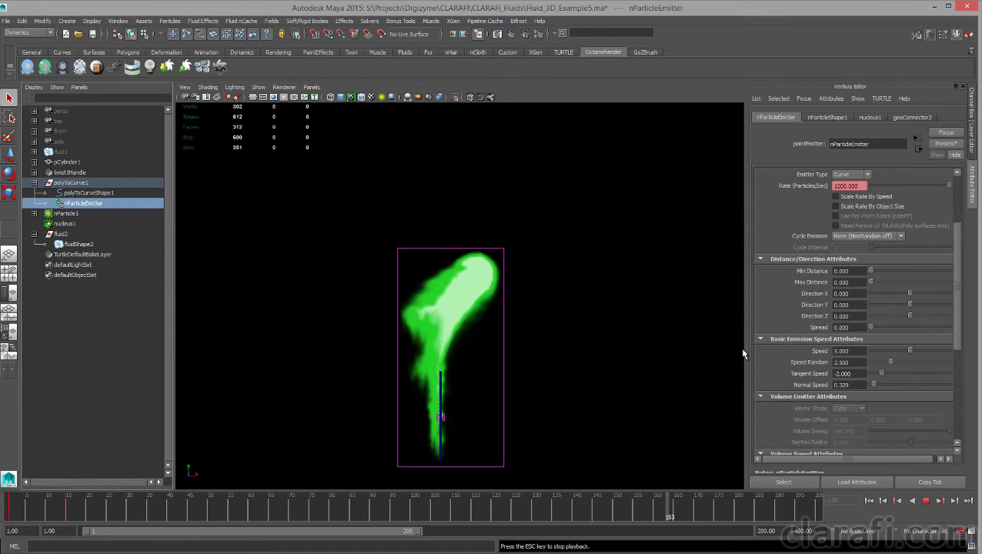
double_click(849, 350)
type("50")
key("Return")
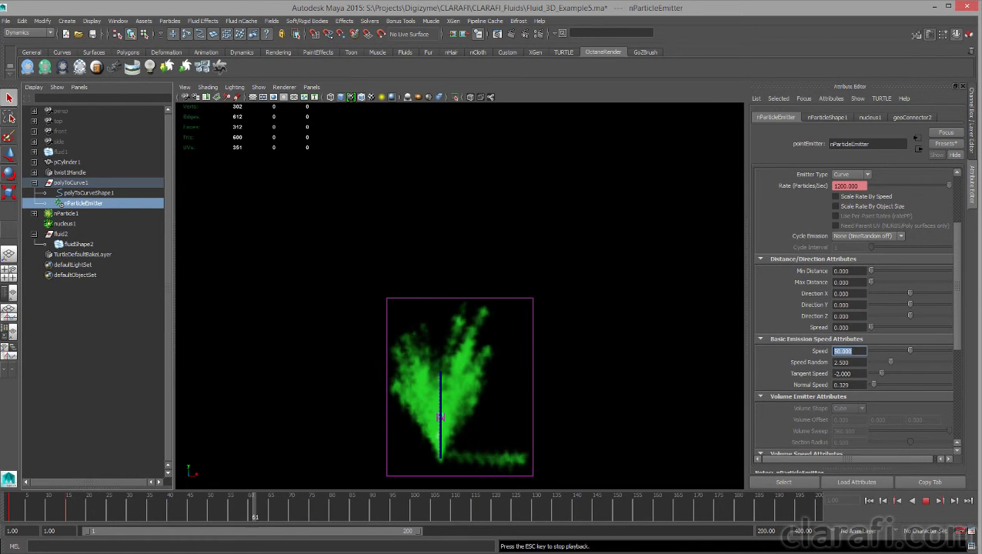
Stop, check the viewport display filter options, and replay from frame 1 with faster emission
left_click(923, 500)
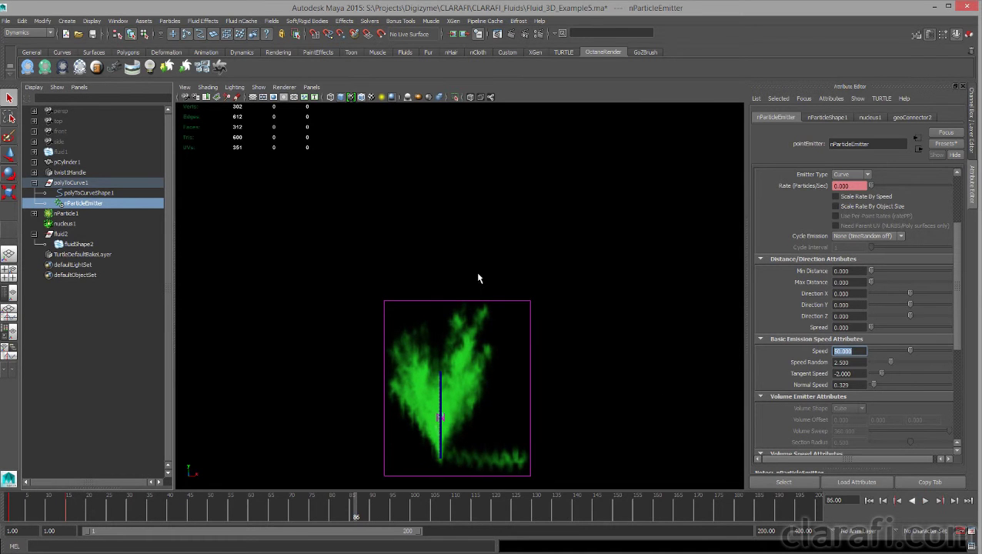
left_click(258, 88)
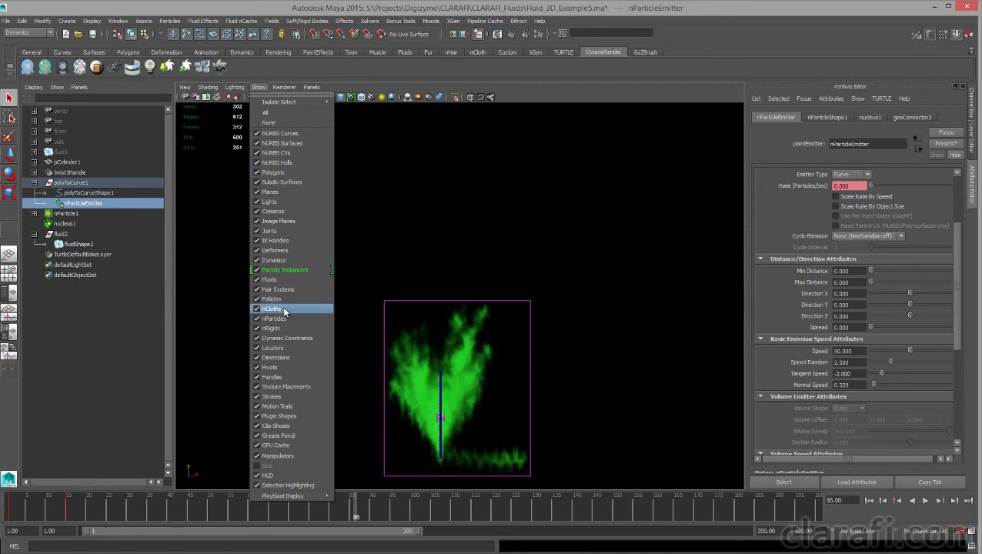
left_click(837, 501)
left_click(868, 500)
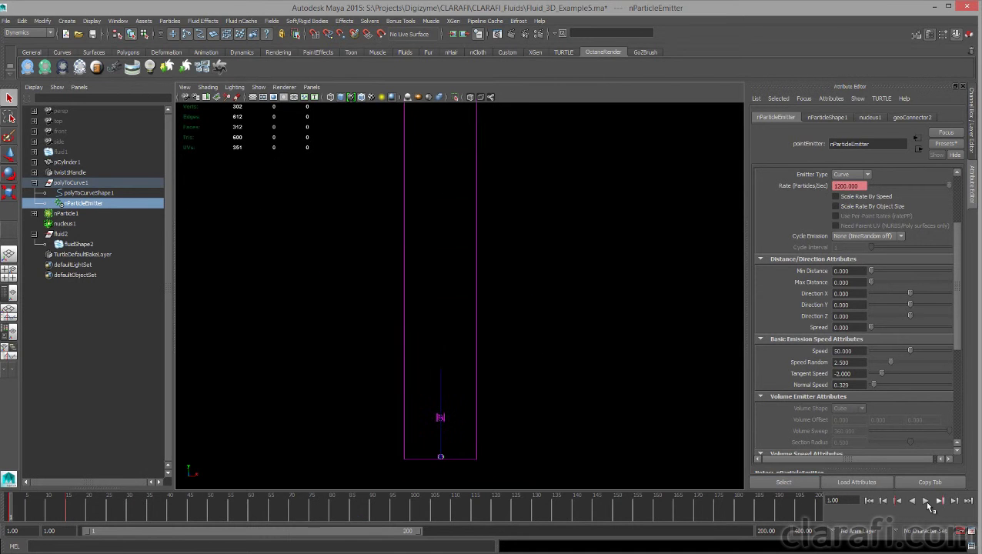
left_click(924, 500)
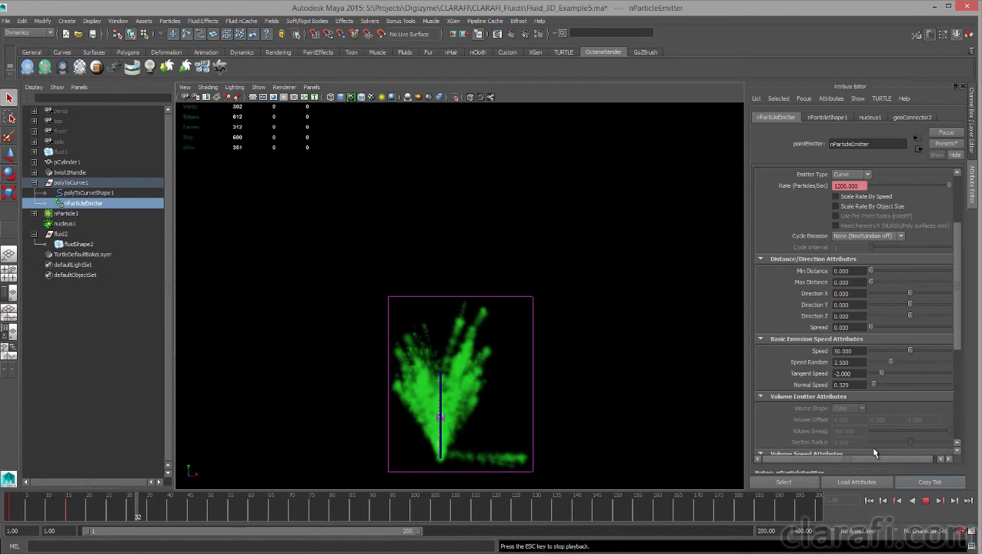
Lower the emission speed to 30, then select nParticle1 to edit its behaviour
left_click(863, 350)
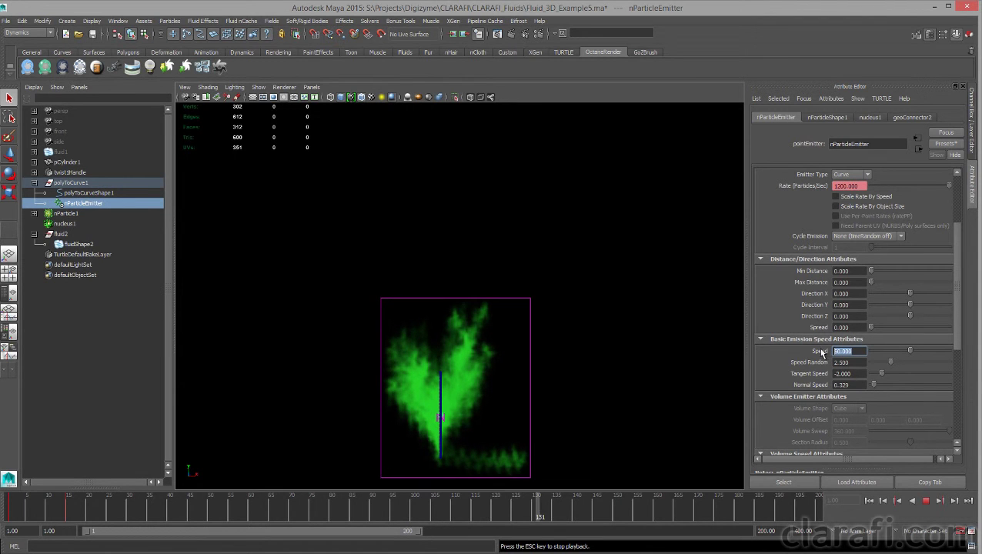
type("30")
key("Return")
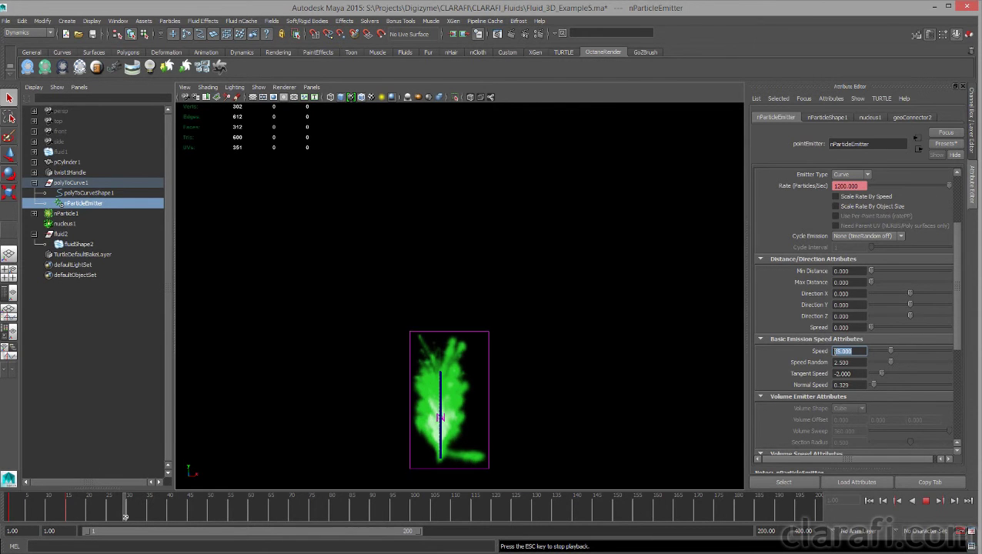
left_click(79, 214)
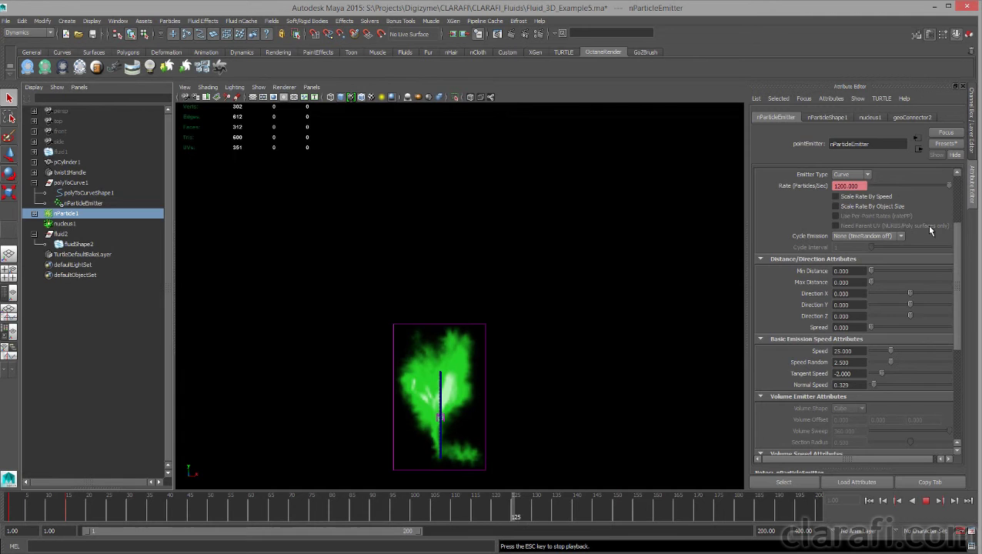
left_click_drag(957, 255, 957, 177)
Give nParticleShape1 lifespan 1 and drag 0.221, stopping playback at frame 103
left_click(827, 117)
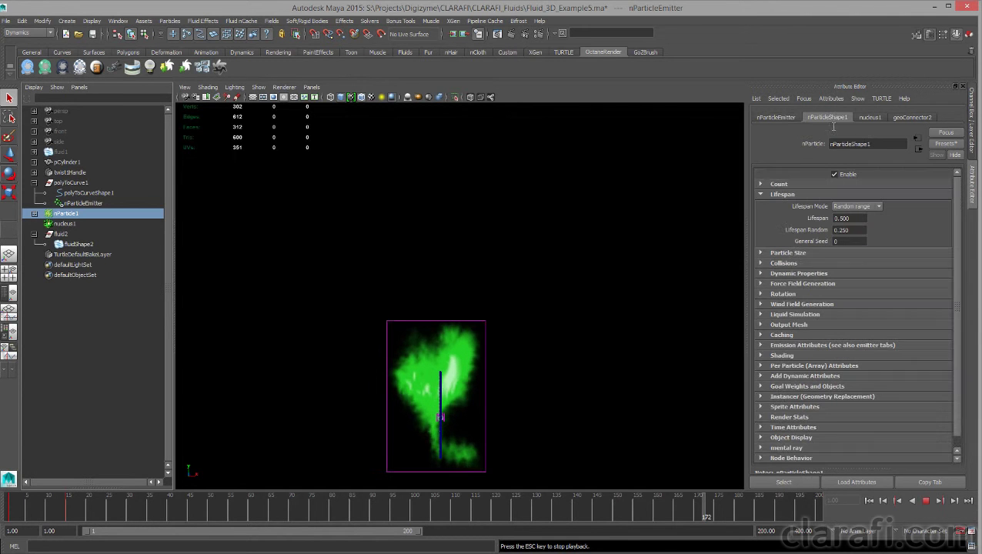
double_click(857, 219)
type("1.000")
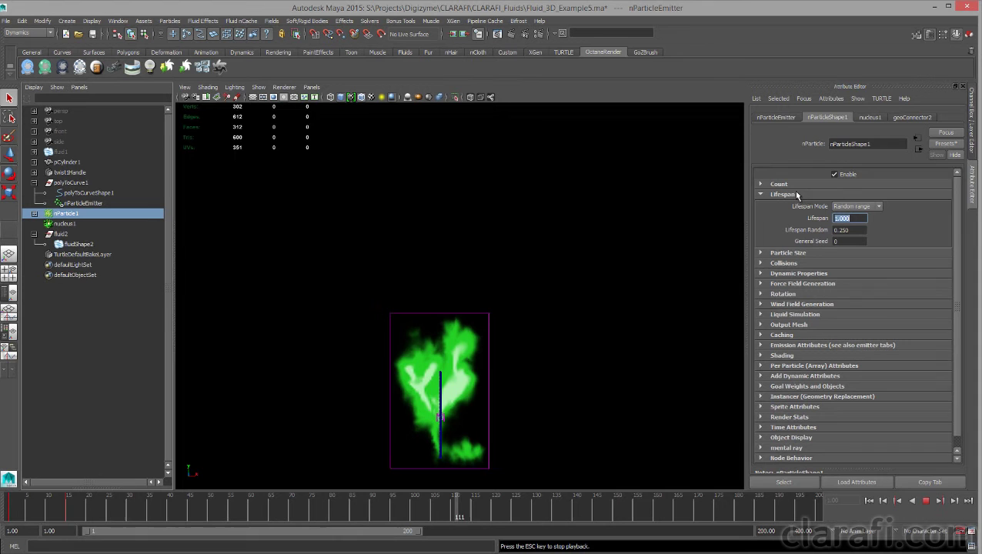
left_click(760, 273)
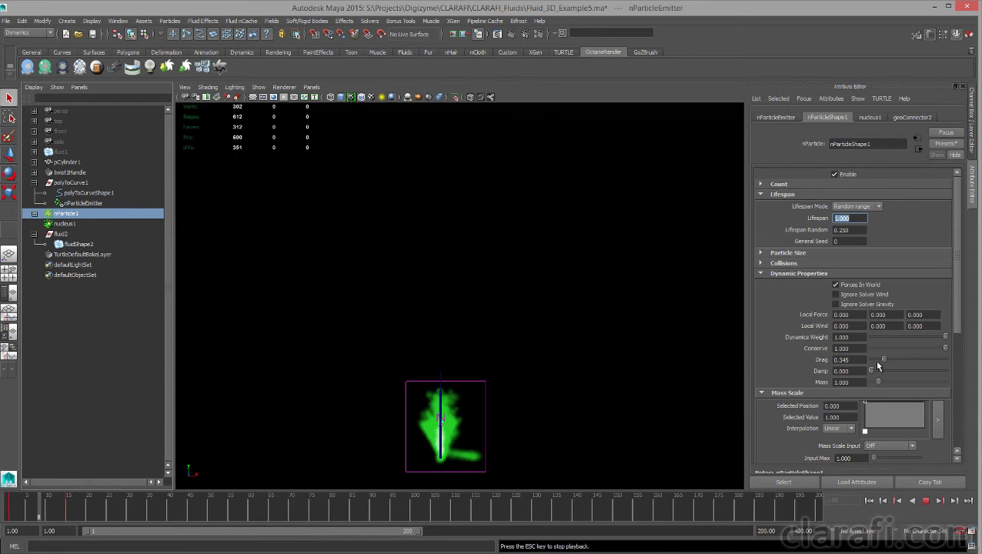
left_click_drag(880, 359, 874, 364)
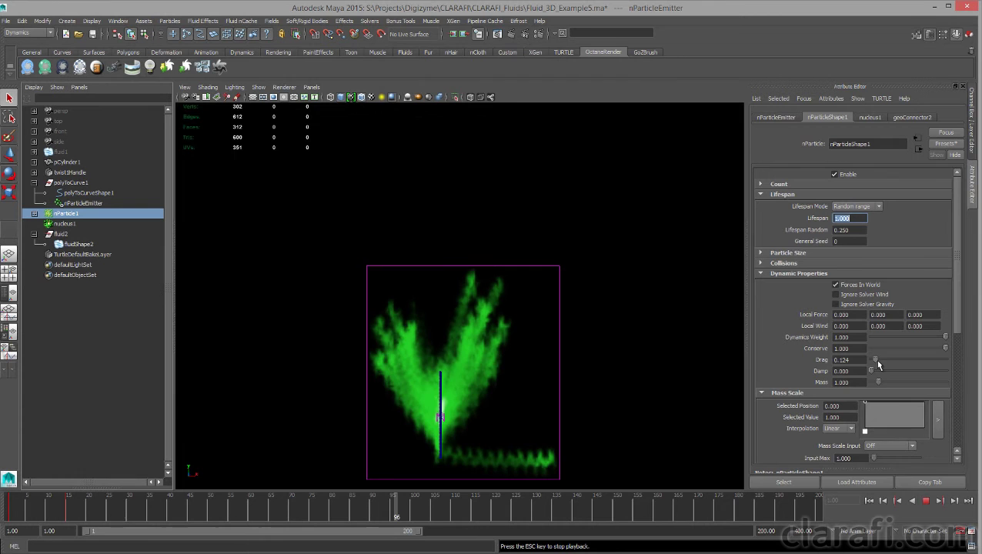
left_click_drag(874, 360, 879, 359)
left_click(878, 360)
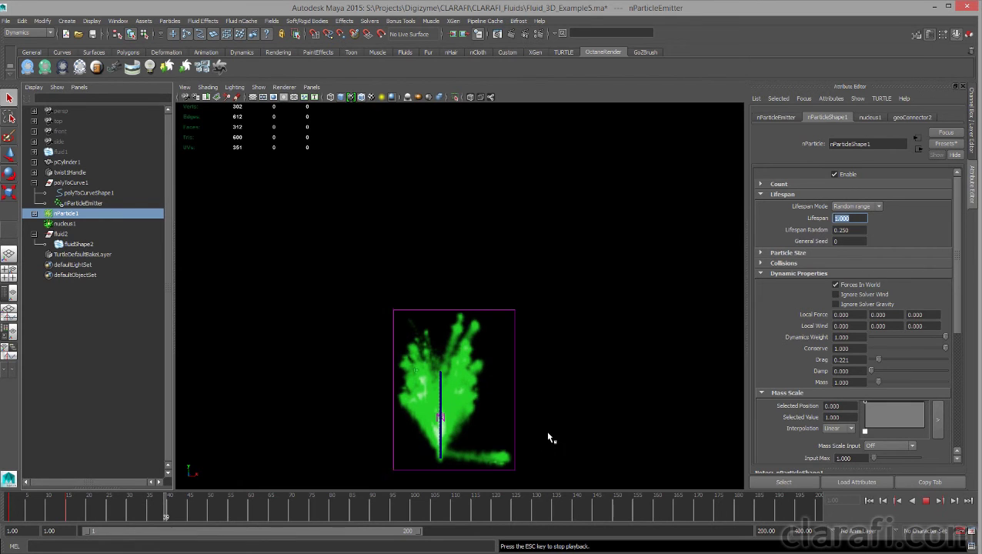
left_click(928, 503)
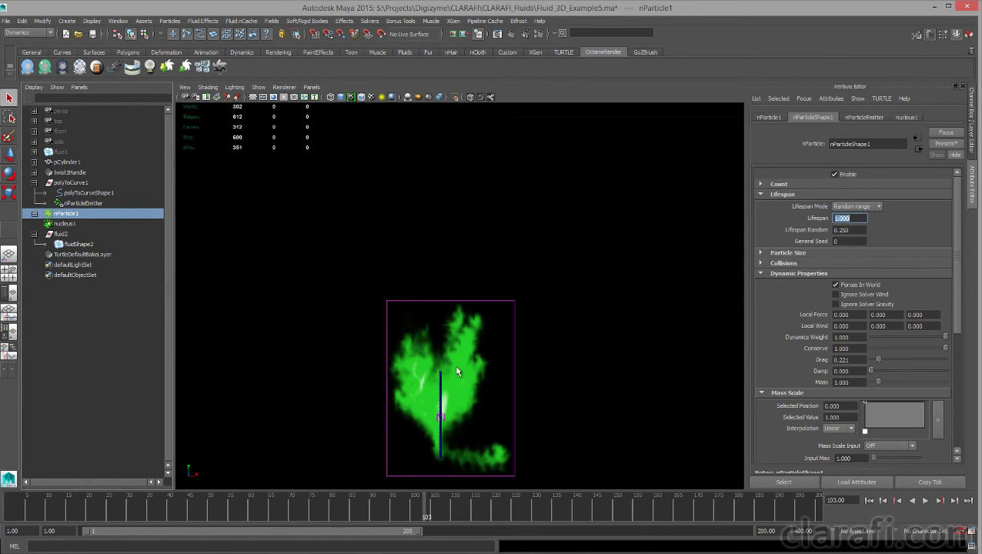
Select the fluid2 container and replay the simulation from frame 1 at resolution 400
left_click(543, 359)
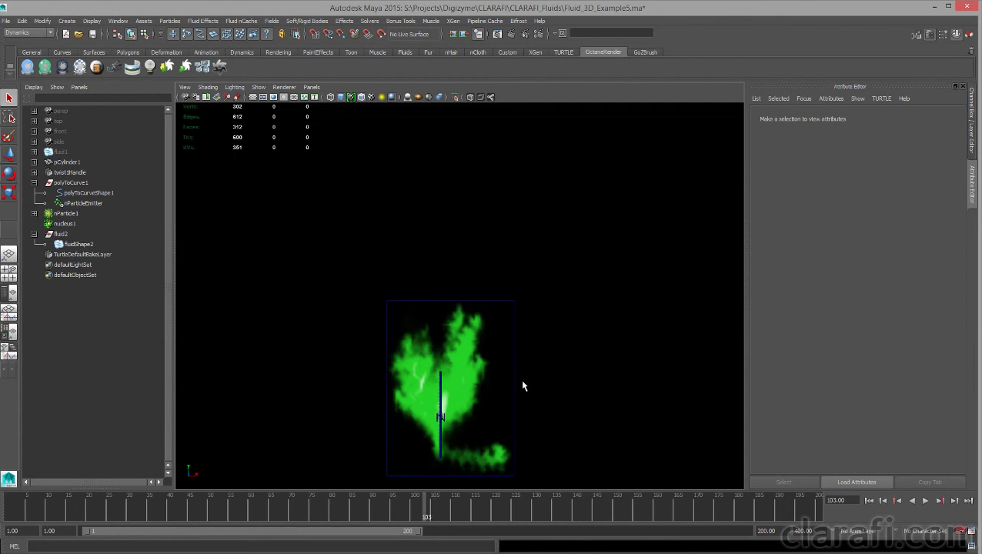
left_click(515, 386)
scroll(956, 246, "up", 3)
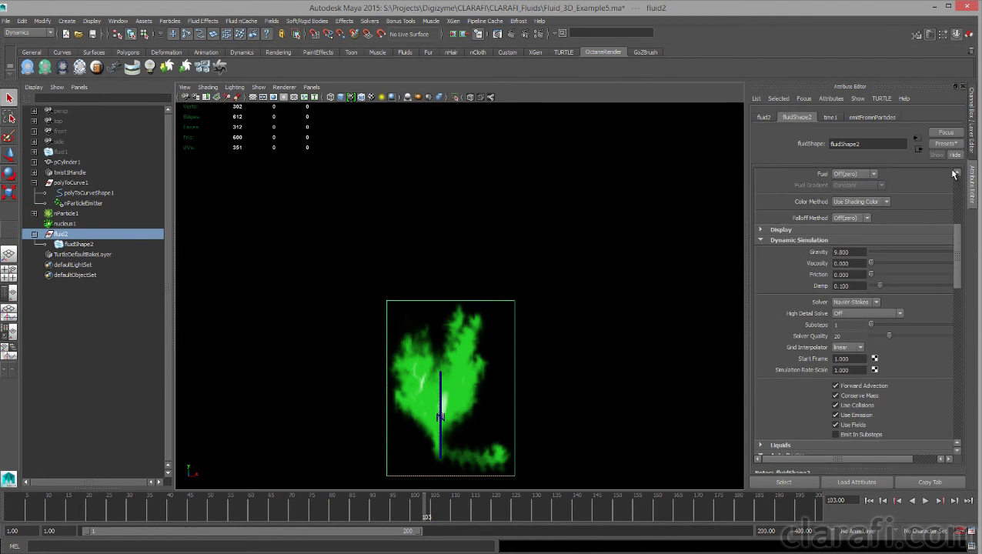
scroll(951, 191, "up", 3)
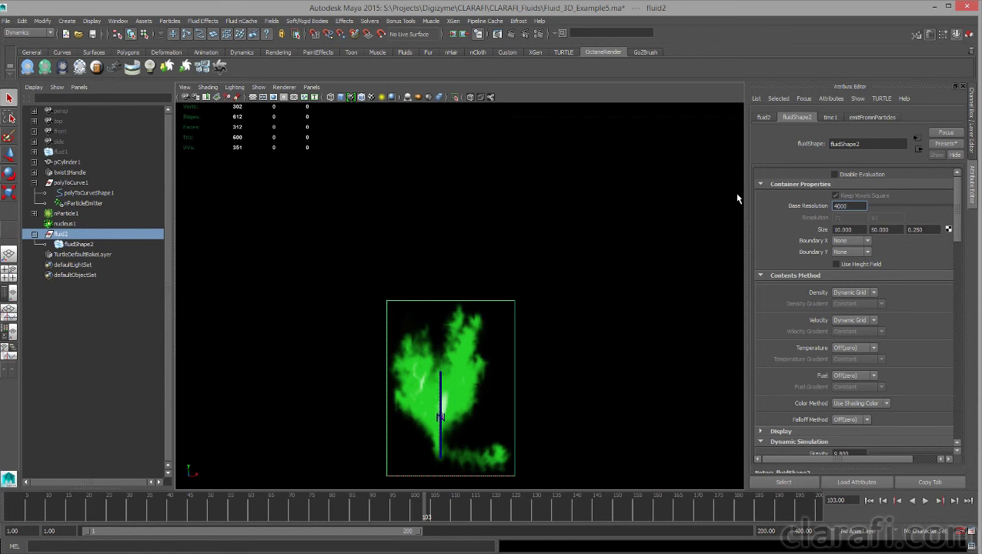
left_click(869, 498)
left_click(924, 500)
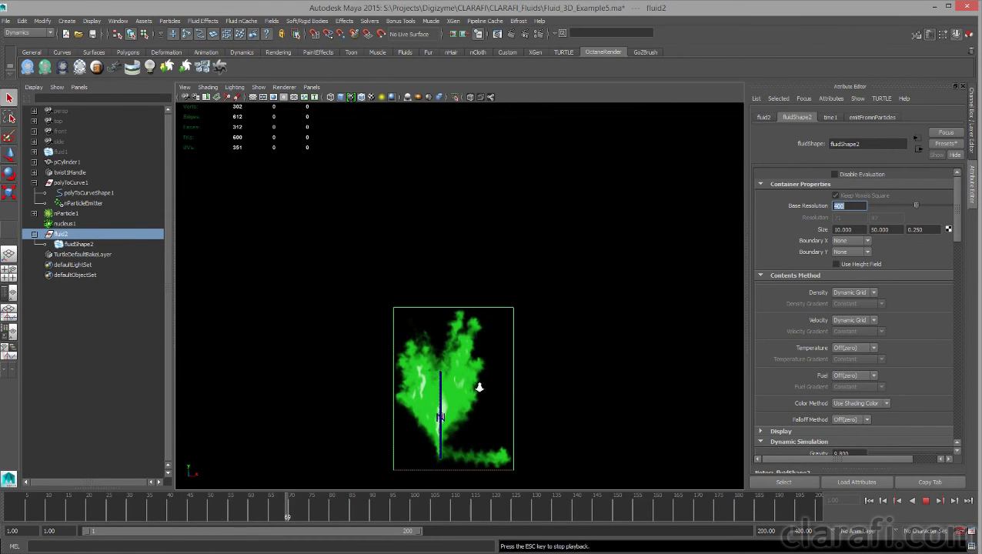
Frame the smoke plume in the viewport, stopping playback at frame 22
scroll(478, 390, "up", 5)
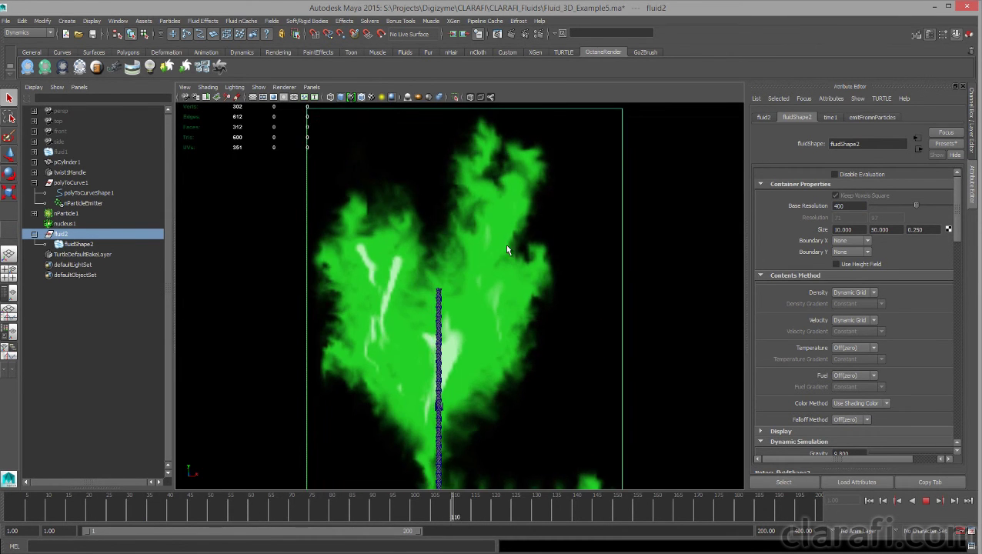
middle_click_drag(492, 223, 518, 267, "alt")
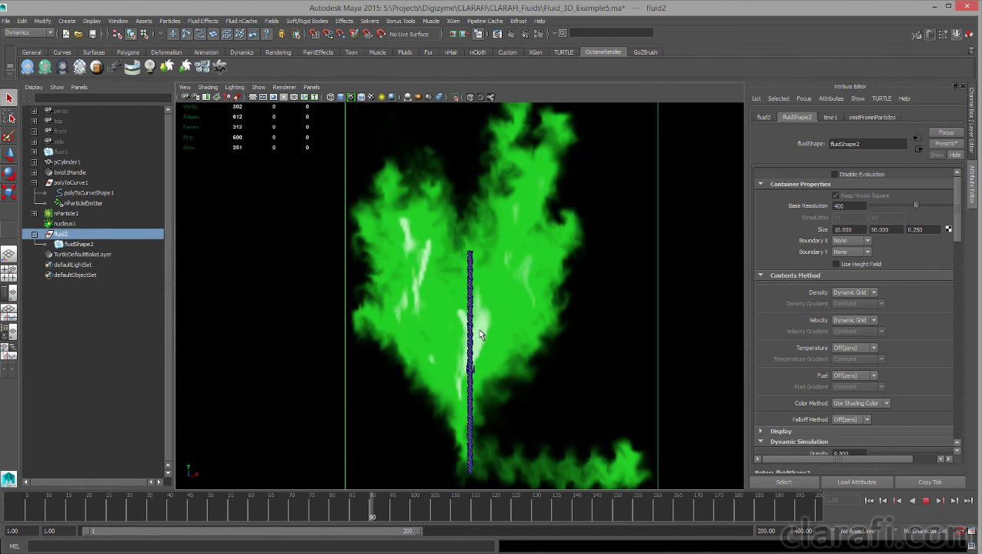
left_click(926, 500)
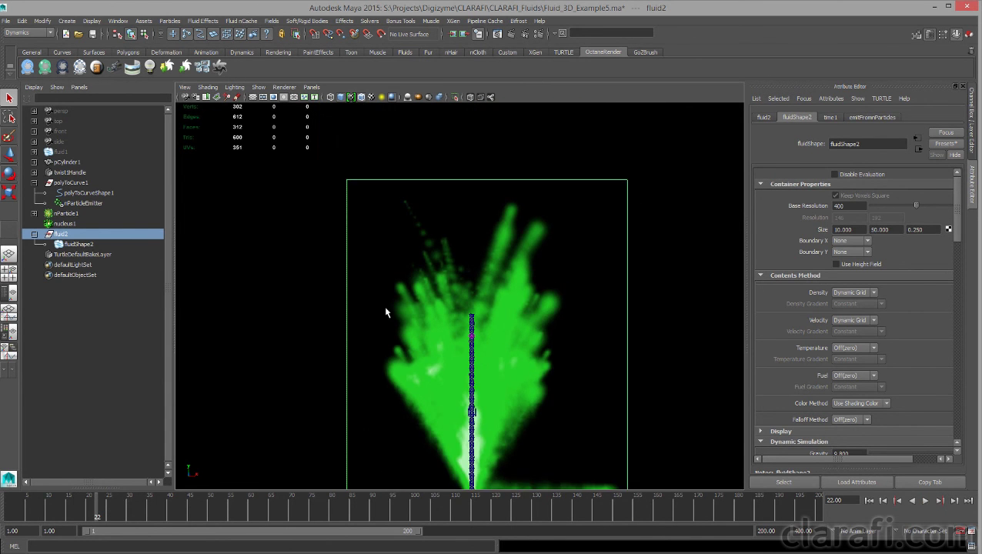
scroll(385, 313, "down", 3)
scroll(431, 341, "down", 1)
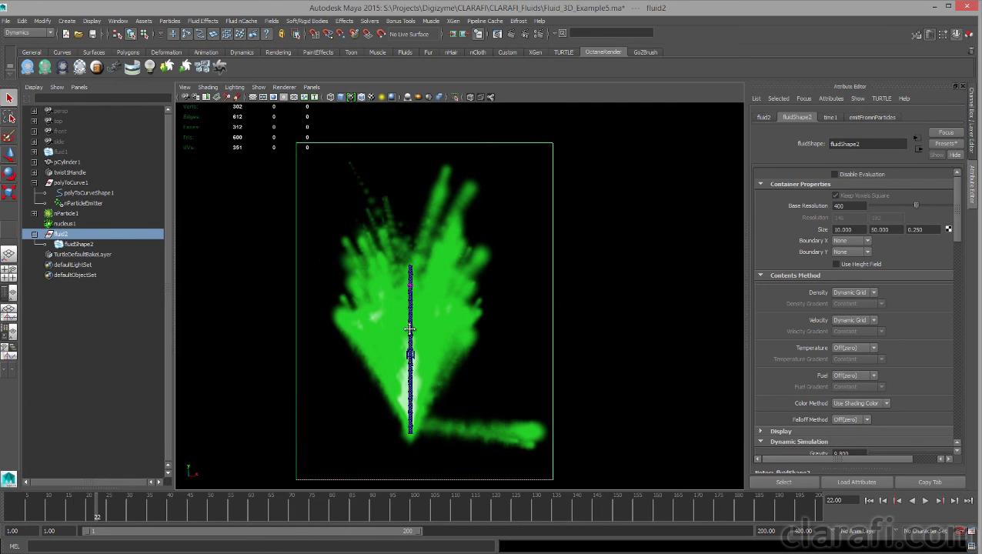
middle_click_drag(430, 341, 445, 332, "alt")
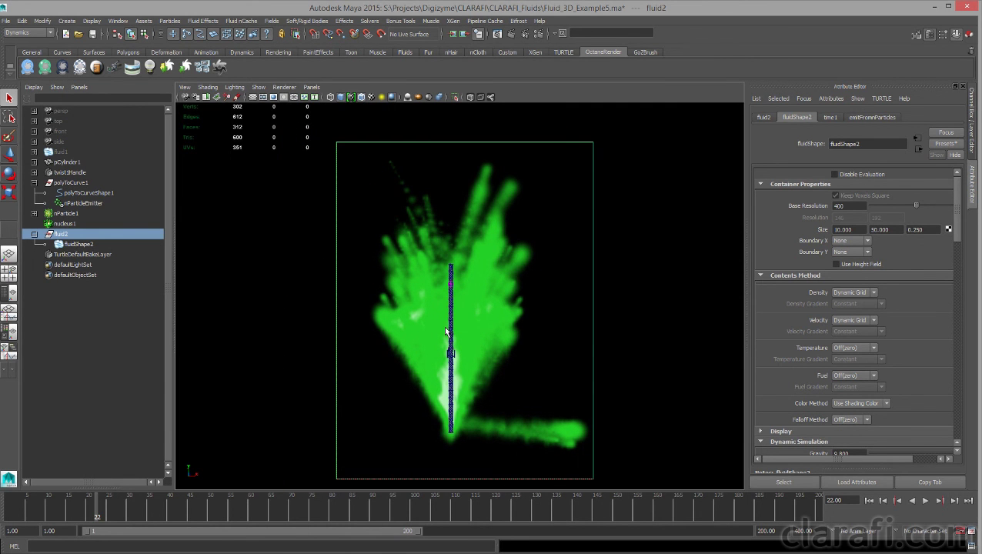